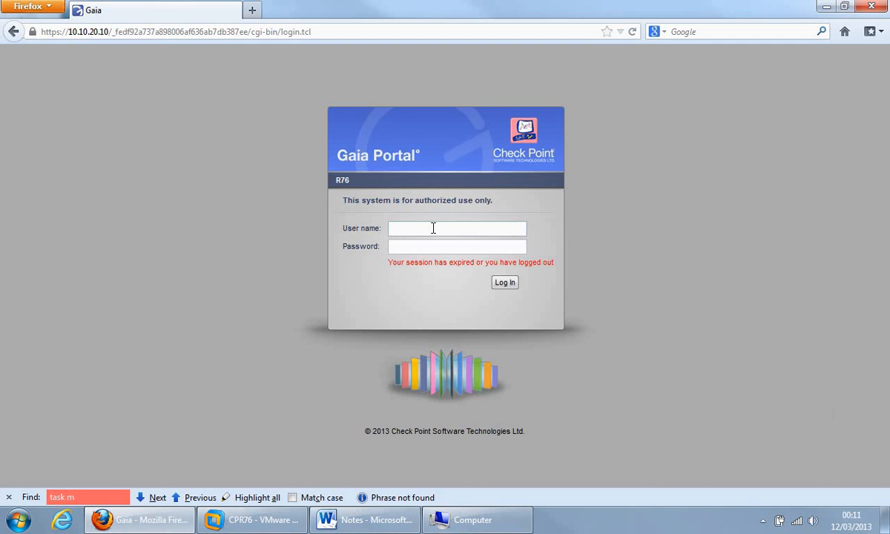
Step: Log in to the Gaia Portal with the admin user name and its password
text(admin)
key(Tab)
text(vpn)
key(Return)
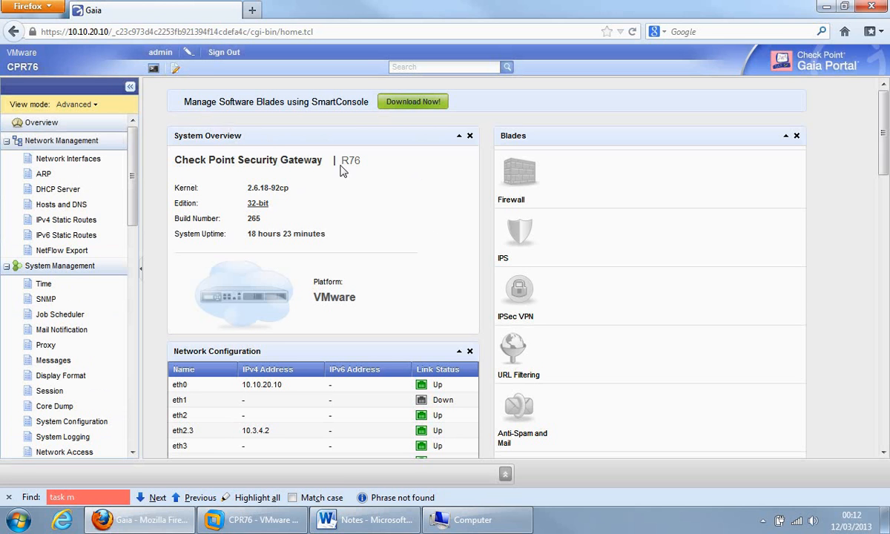
drag(342, 160, 363, 166)
click(360, 174)
drag(883, 133, 878, 152)
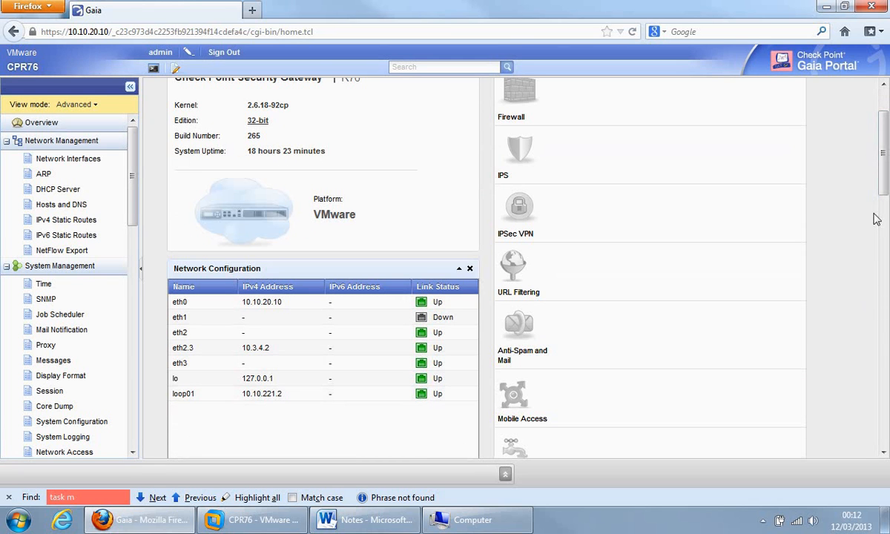
drag(884, 180, 885, 378)
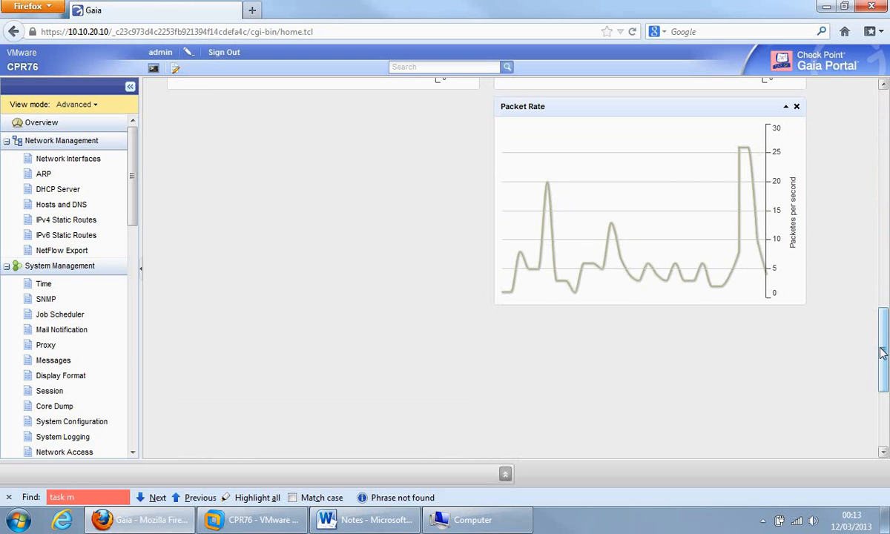
drag(882, 351, 882, 406)
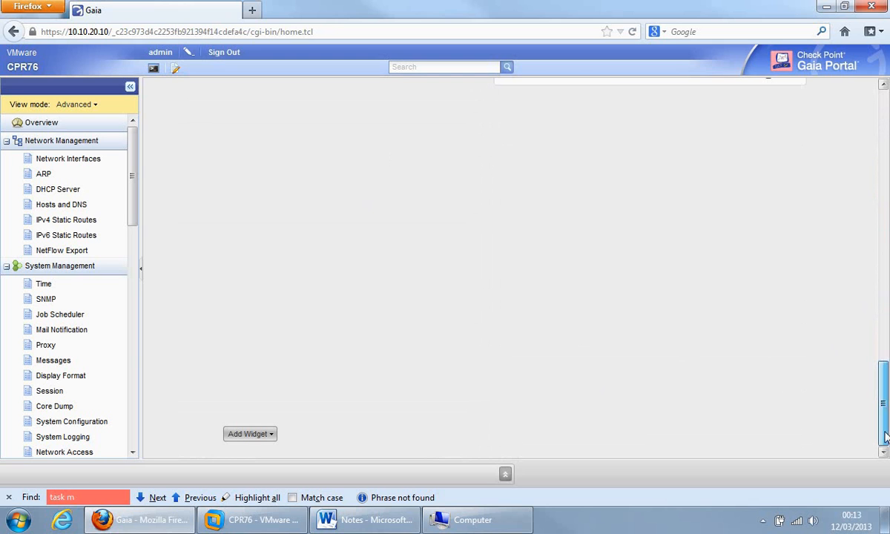
click(270, 435)
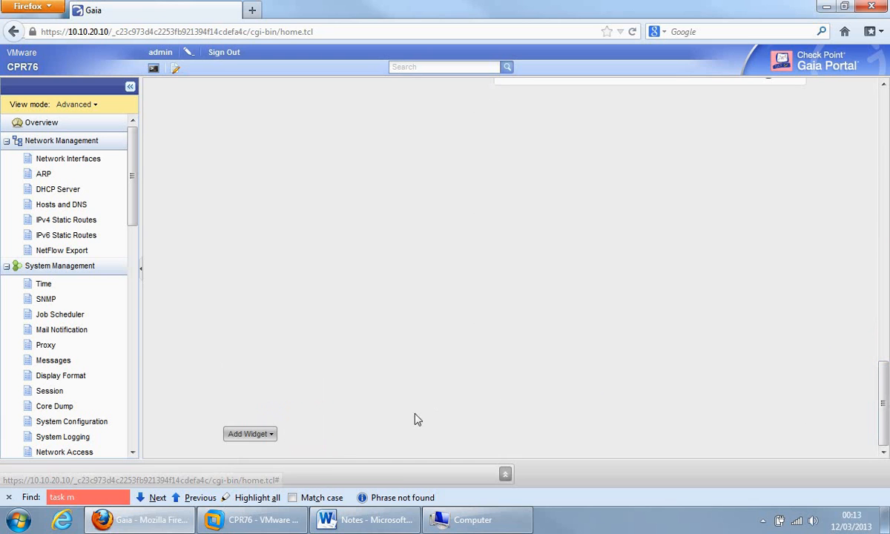
click(266, 434)
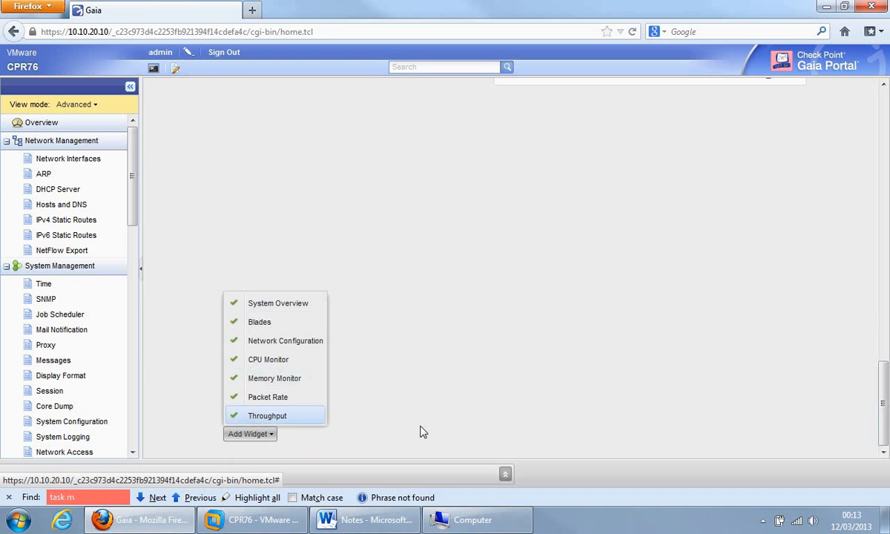
click(400, 408)
drag(882, 413, 824, 82)
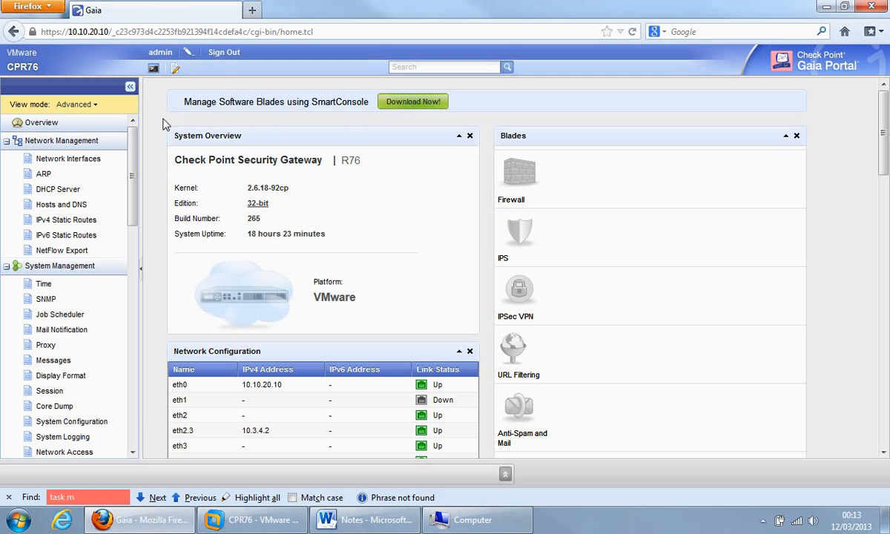
Step: Open a command-line terminal to the gateway and log in as admin
click(153, 70)
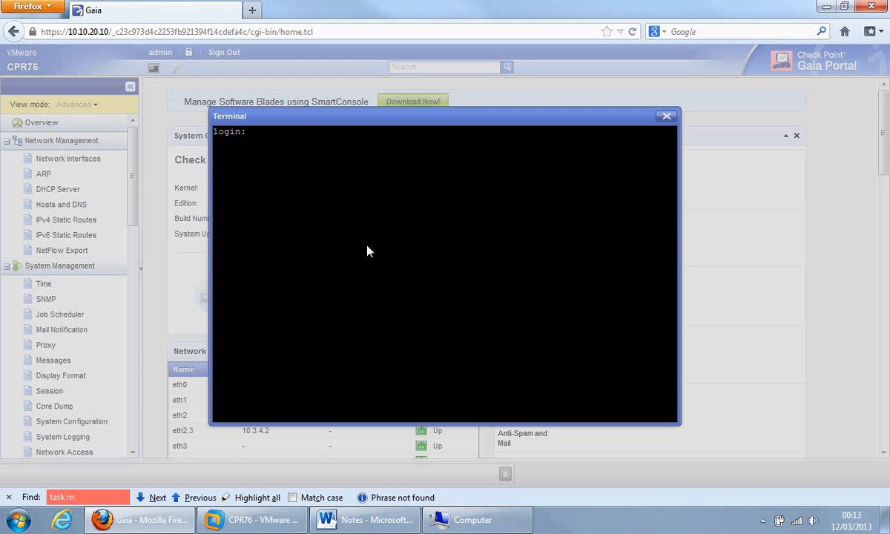
text(admin)
key(Return)
key(Return)
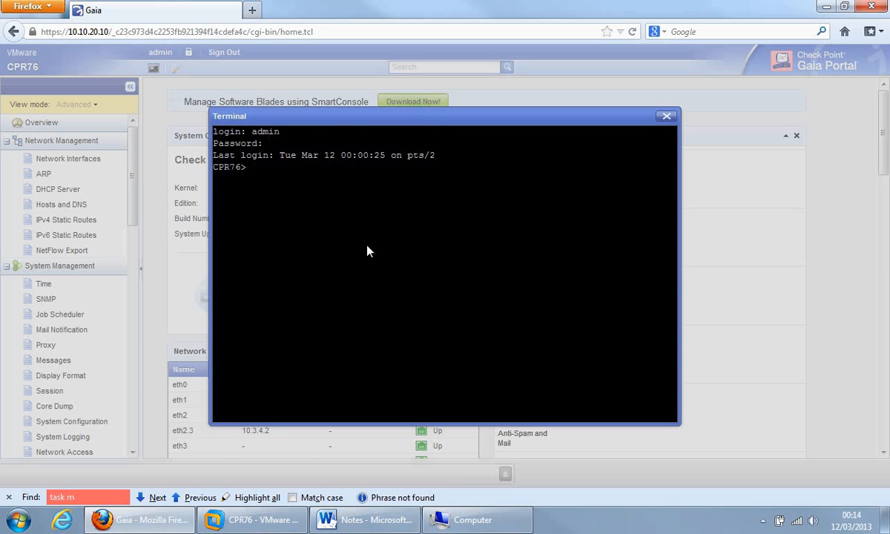
Step: Show the clish help and list all keywords available for the set command
key(question)
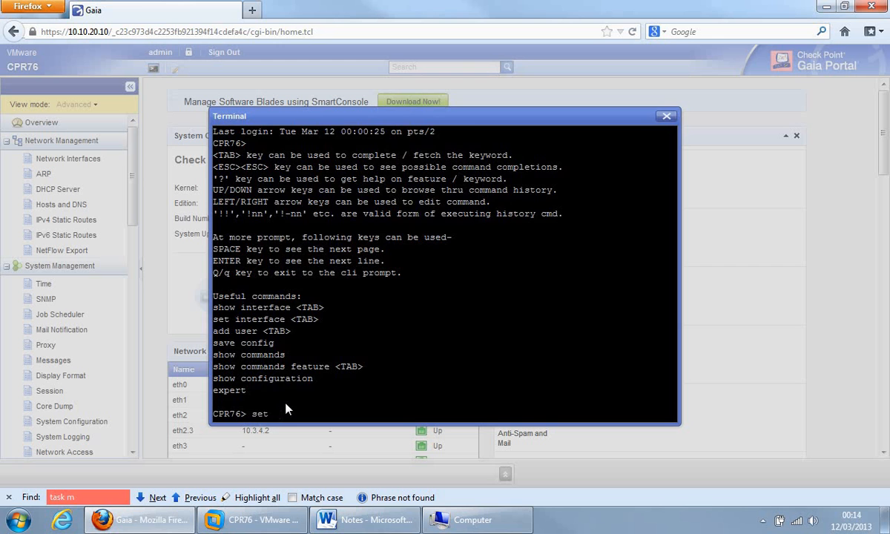
key(Tab)
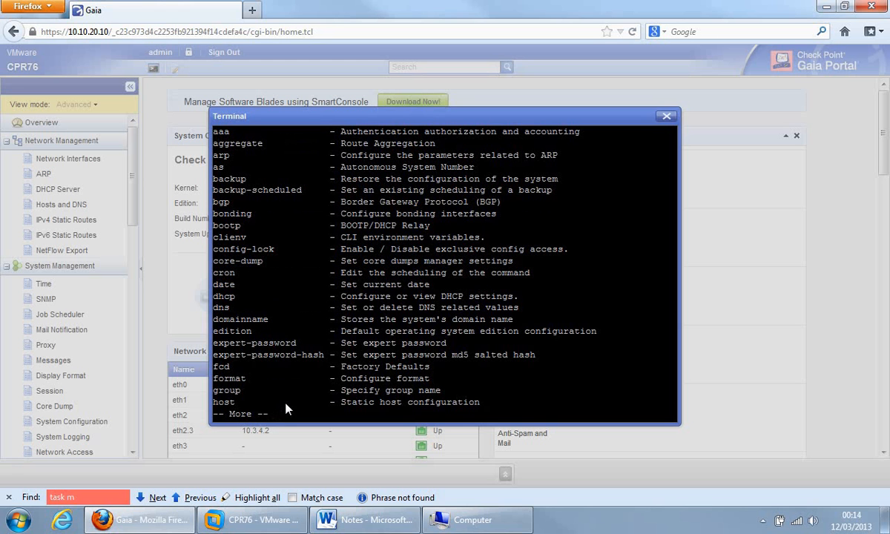
key(space)
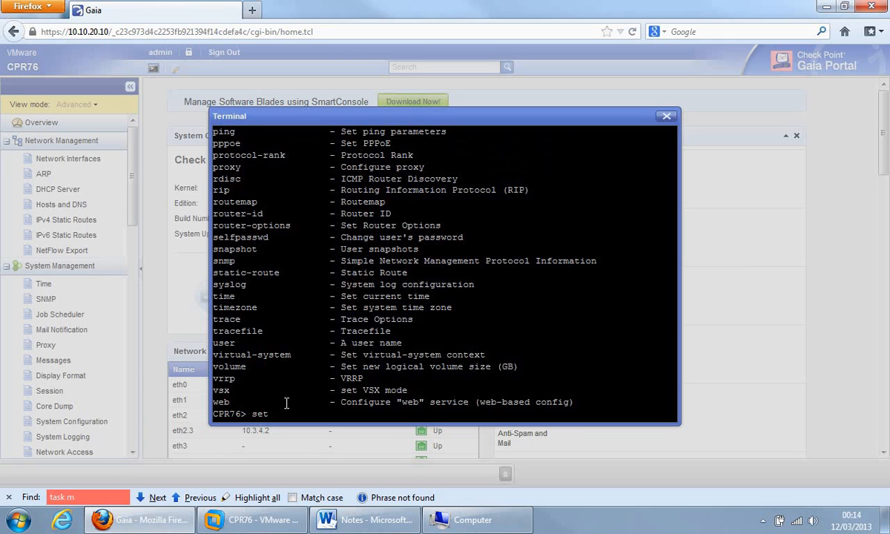
key(BackSpace)
key(BackSpace)
Step: Enter expert mode with the expert command and its password
text(expert)
key(Return)
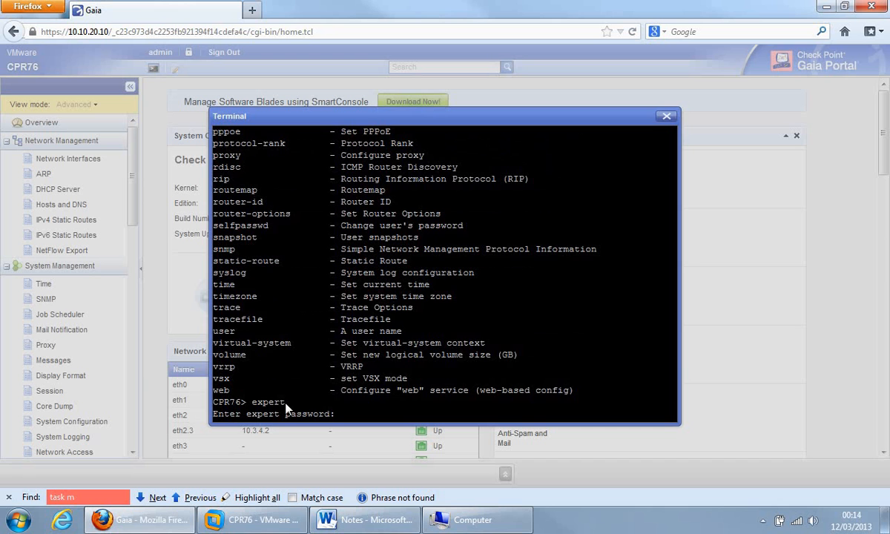
key(Return)
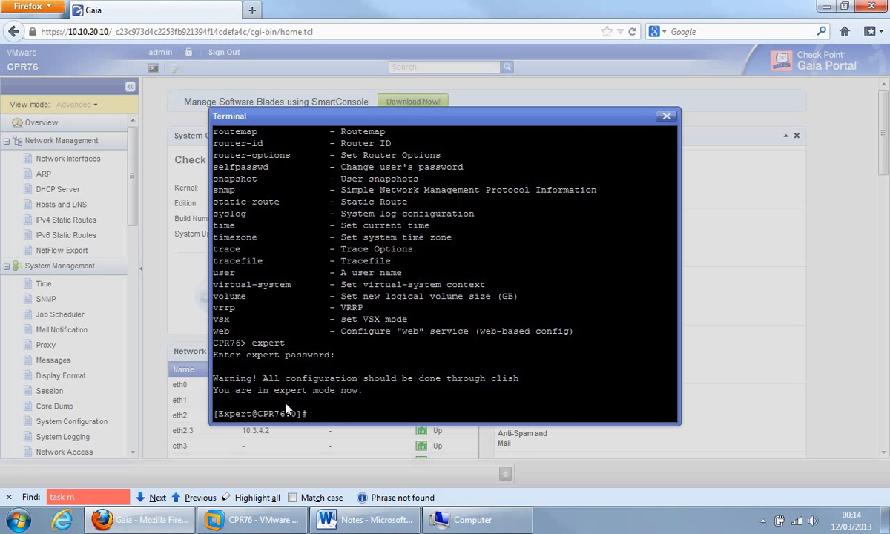
Step: Change to $FWDIR/bin, confirm the path with pwd, and list its files with ls
text(cd  $FWDIR/bin)
key(Return)
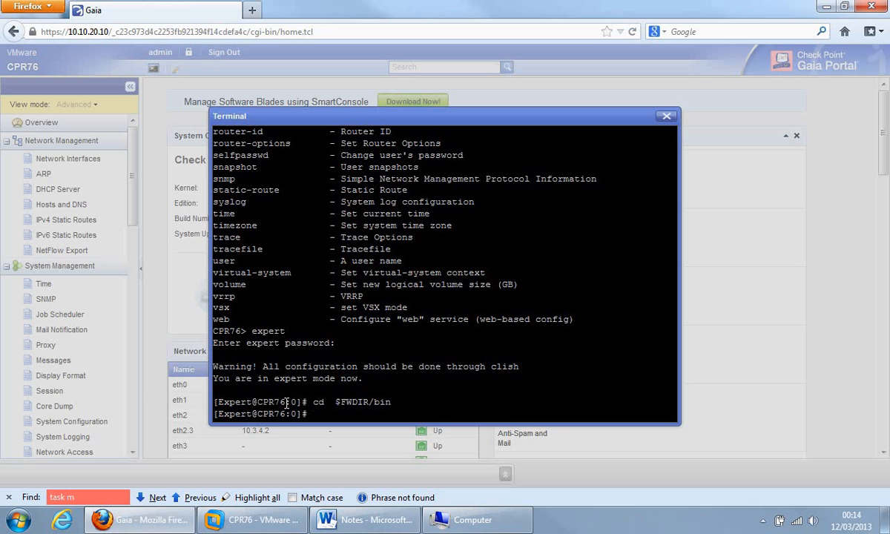
text(pwd)
key(Return)
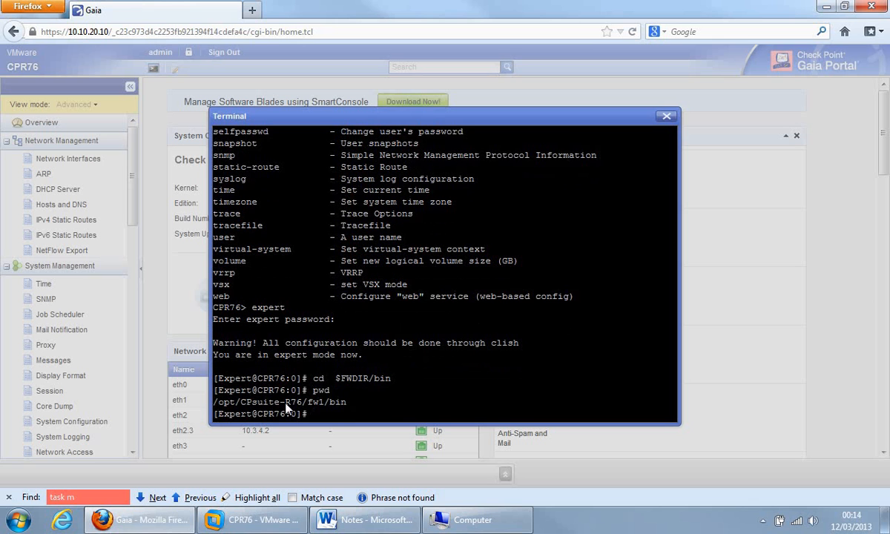
text(ls)
key(Return)
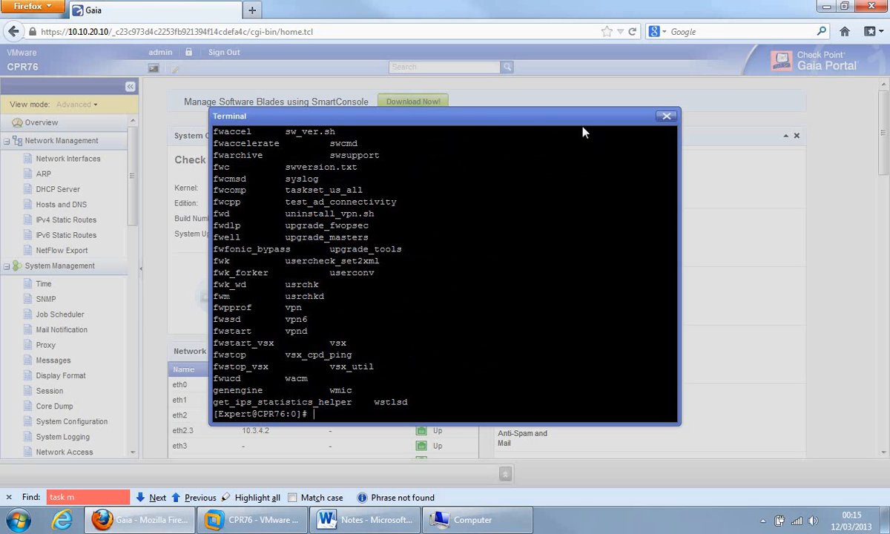
Step: Close the terminal and override the configuration lock to gain write access
click(667, 119)
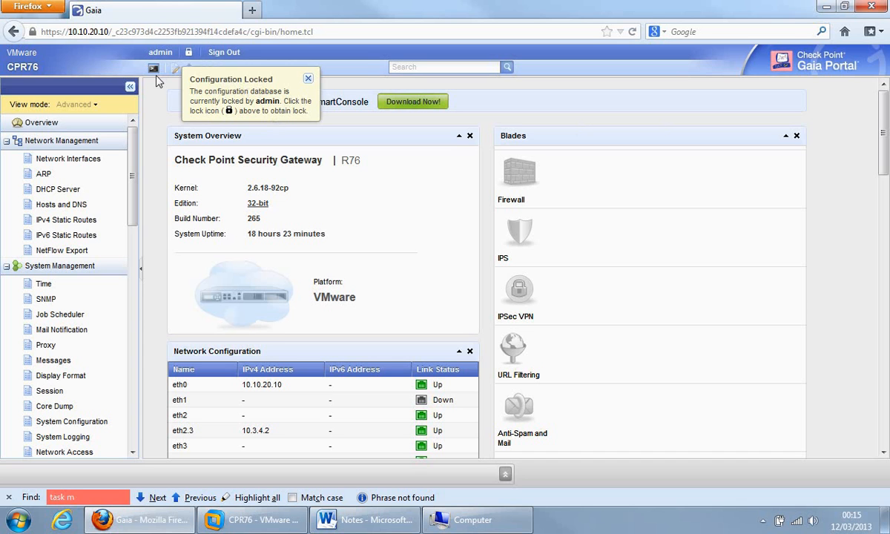
click(190, 56)
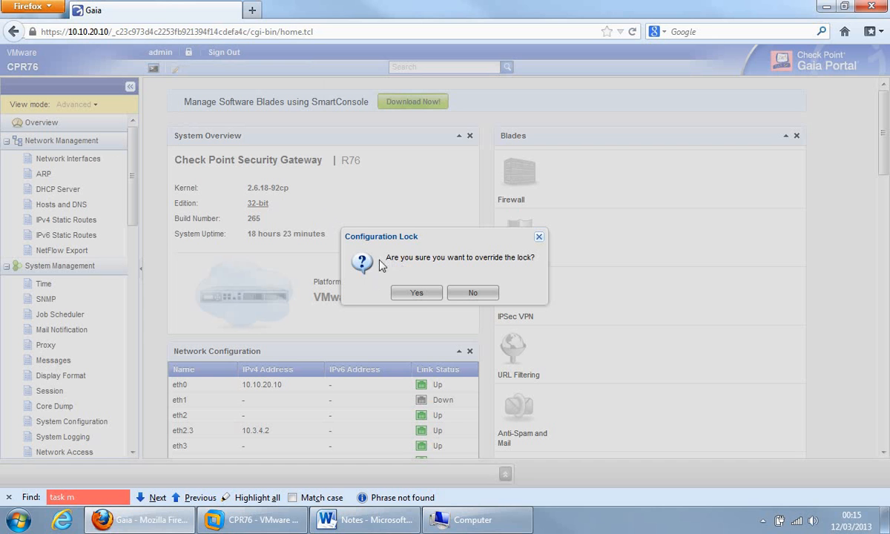
click(408, 296)
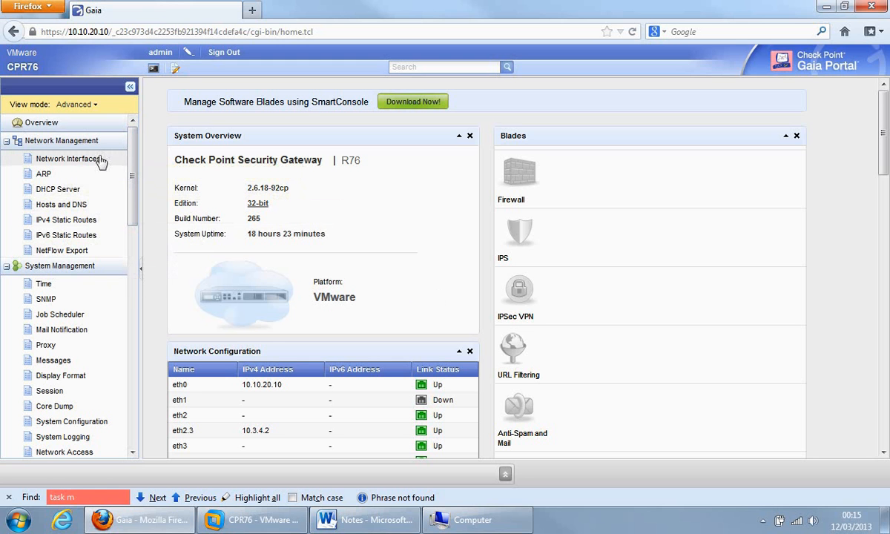
Step: Go to Network Interfaces and open the edit settings for eth1
click(52, 159)
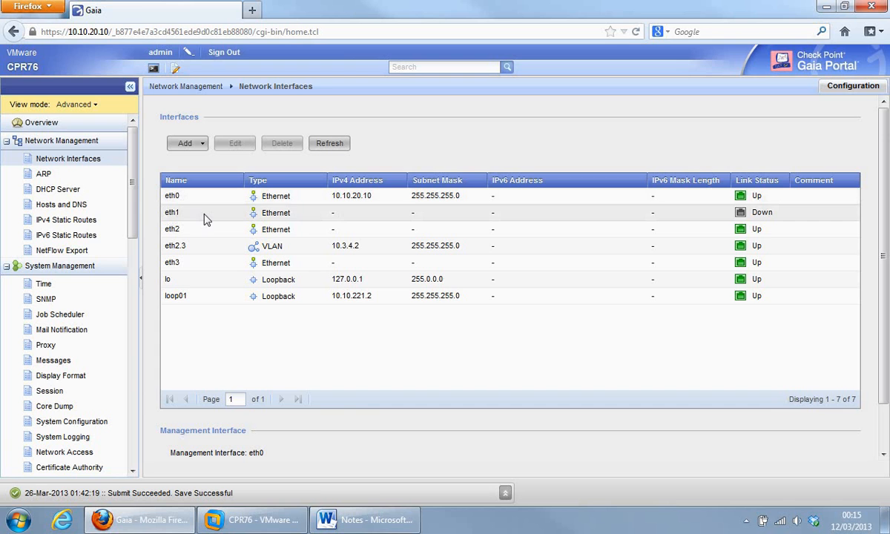
click(206, 220)
double_click(206, 219)
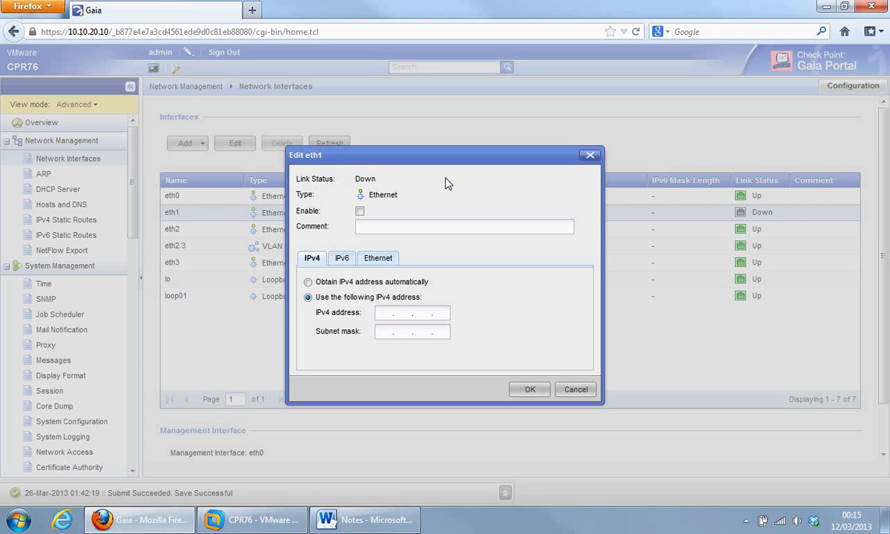
Step: Give eth1 IPv4 address 10.20.30.8 with mask 255.255.255.0, then view its IPv6 settings
click(382, 314)
text(10 . 20 . 30255.2552550)
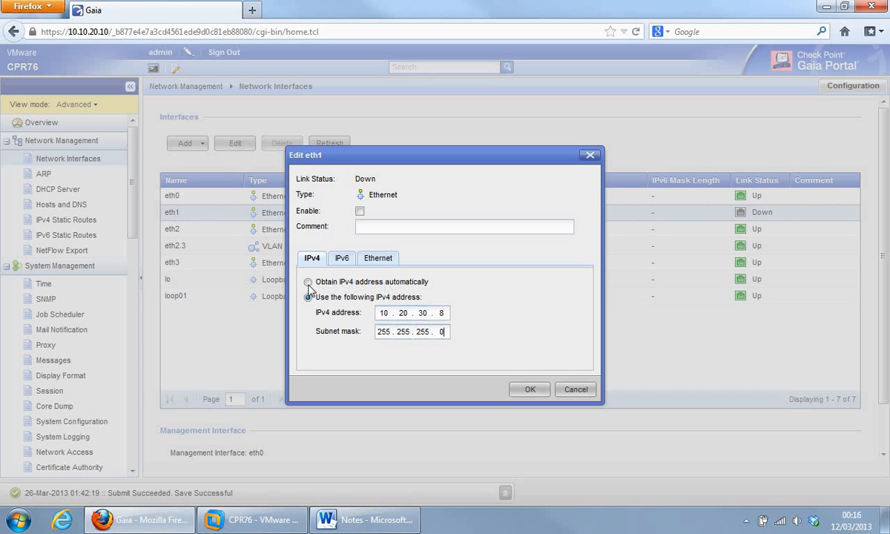
click(343, 261)
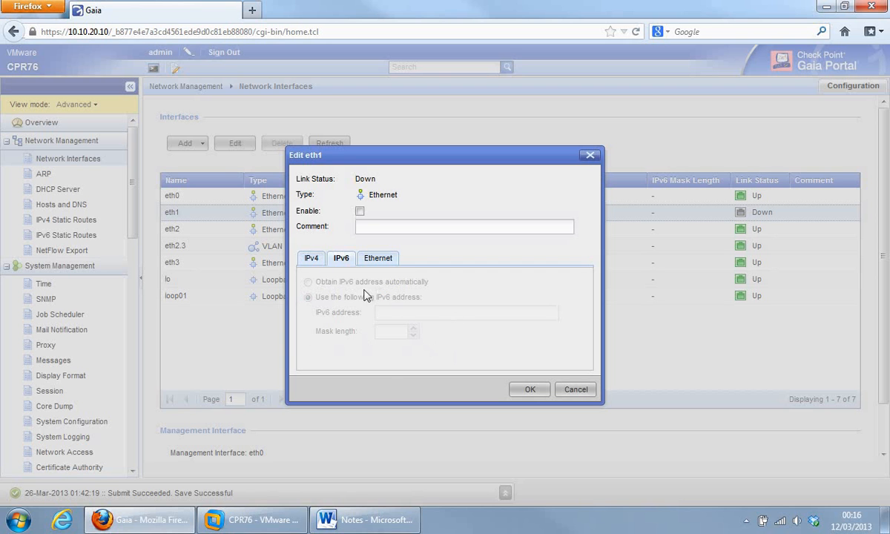
Step: Toggle eth1's Auto Negotiation off and back on, enable the interface and save
click(380, 263)
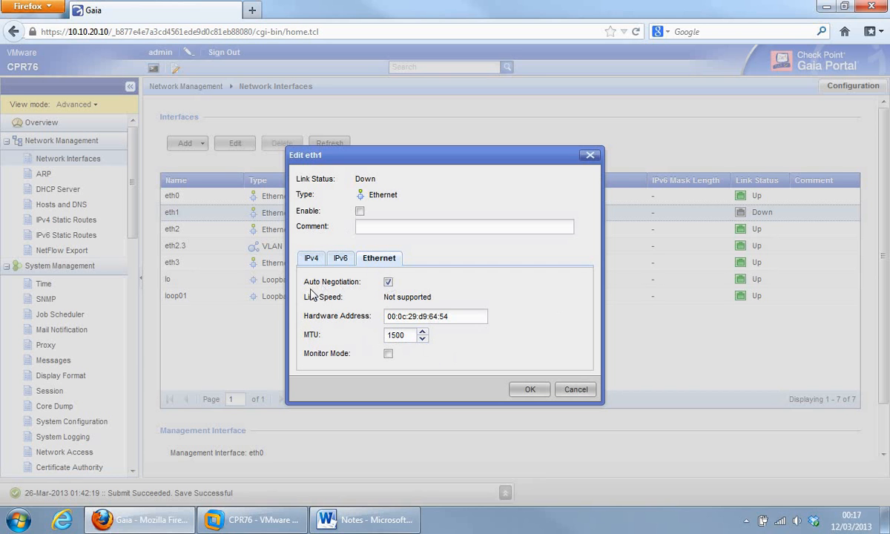
click(388, 282)
click(388, 282)
click(360, 212)
click(522, 390)
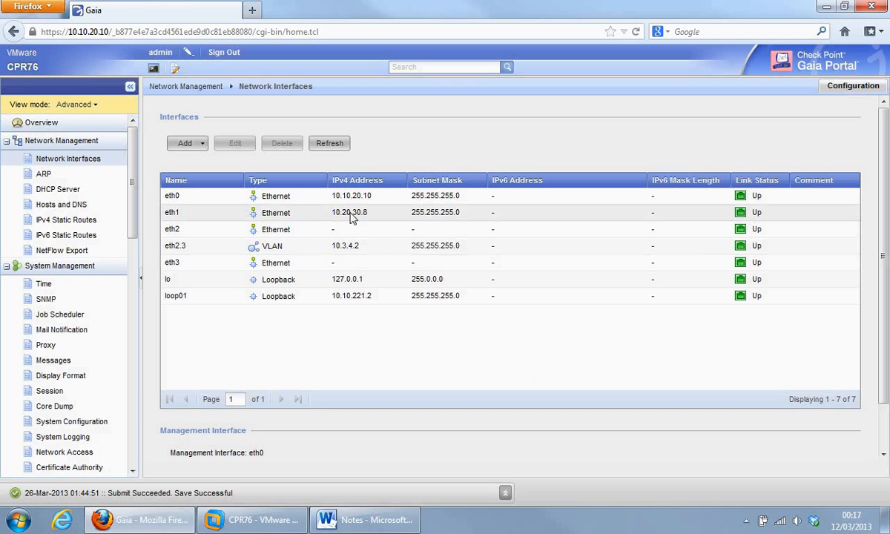
Step: Choose Alias from the Add menu above the interfaces table
click(202, 146)
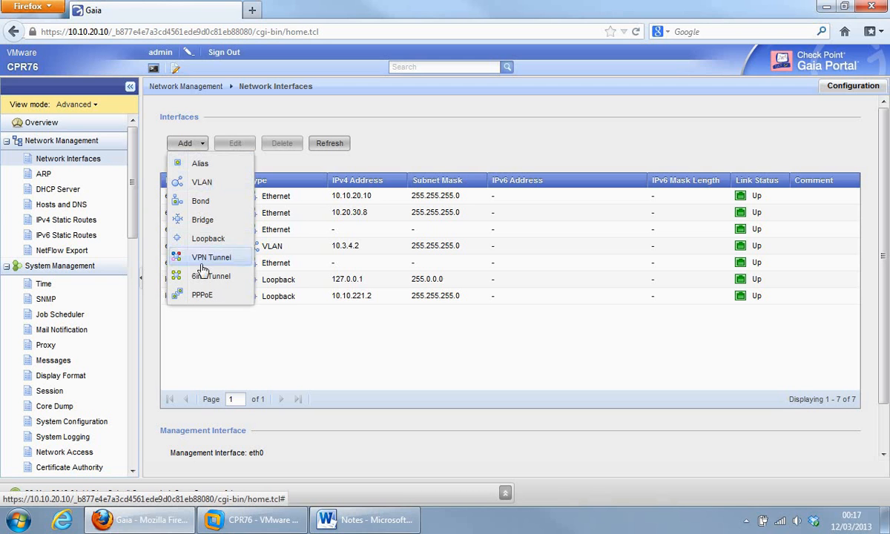
click(201, 165)
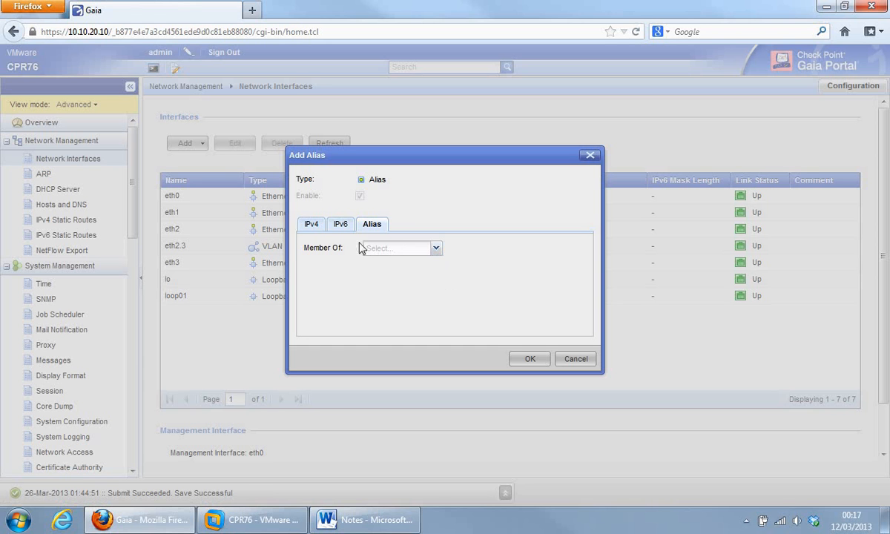
Step: Create alias eth1:1 on eth1 with IPv4 10.2.2.5 and mask 255.255.255.0, and save it
click(436, 248)
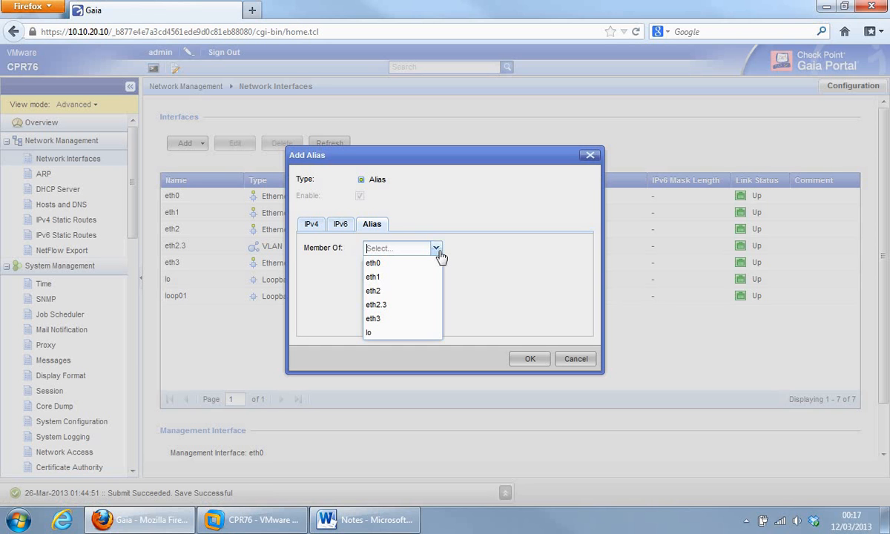
click(379, 277)
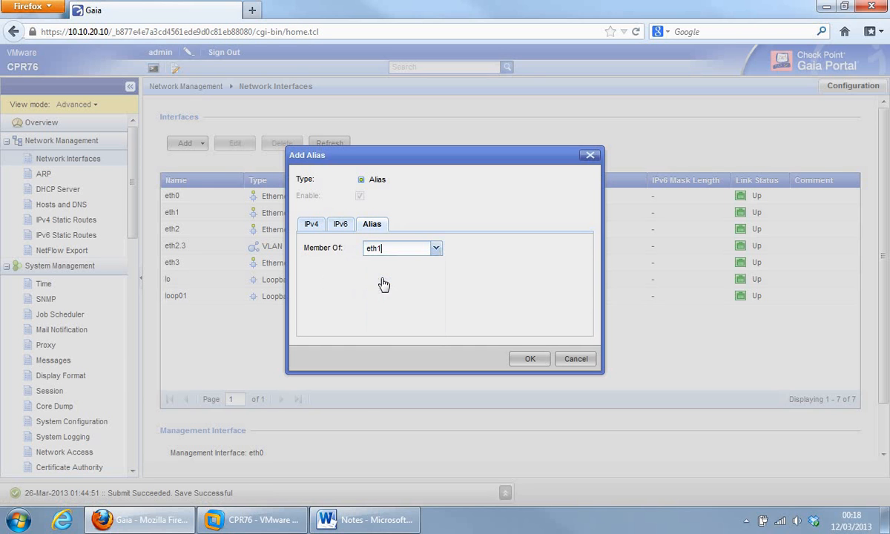
click(312, 226)
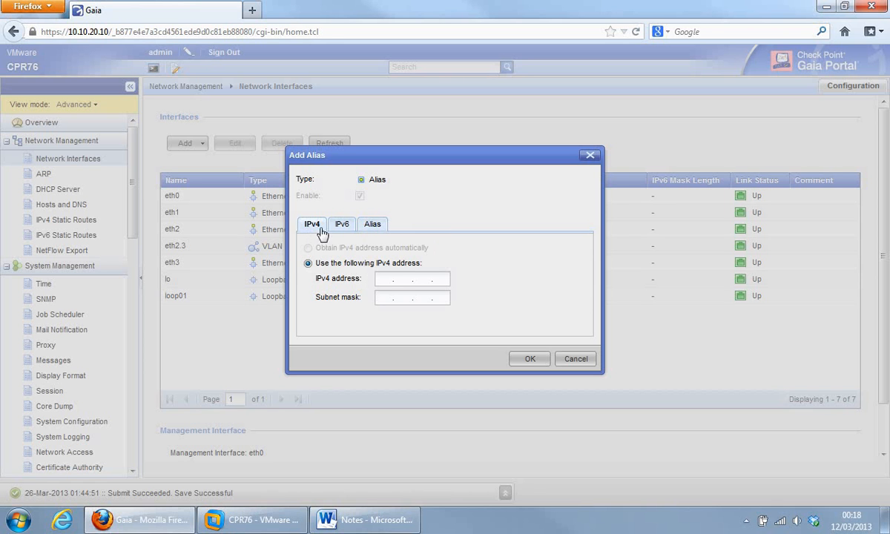
click(389, 279)
text(10.2.2.)
text(255...)
key(Menu)
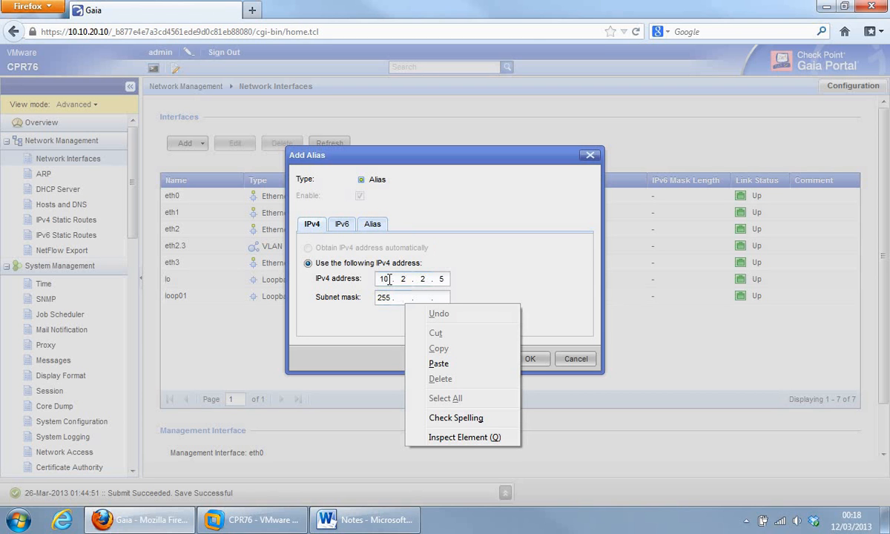
click(400, 296)
text(2)
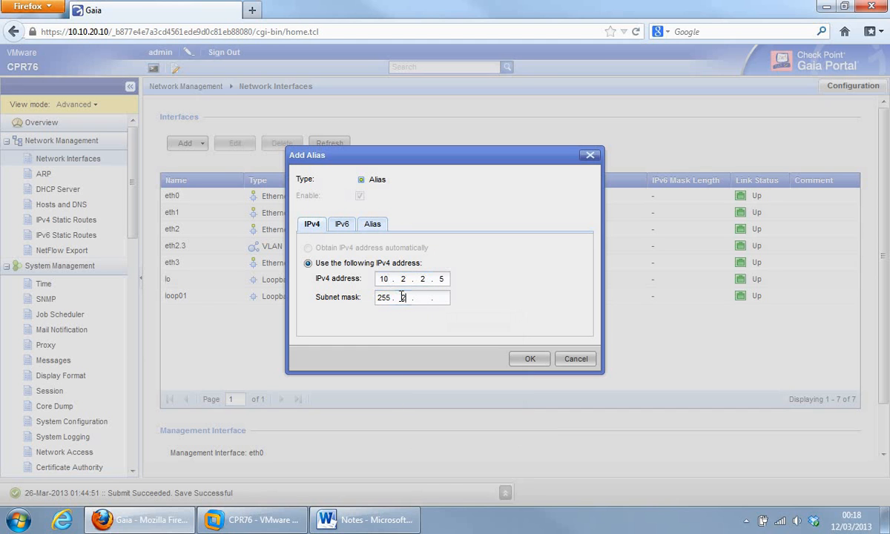
text(55 . 255)
click(371, 224)
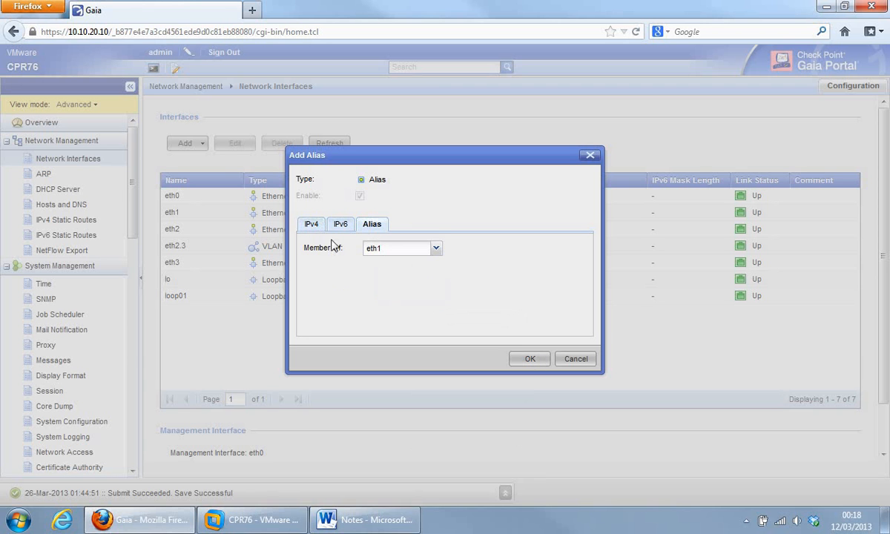
click(530, 360)
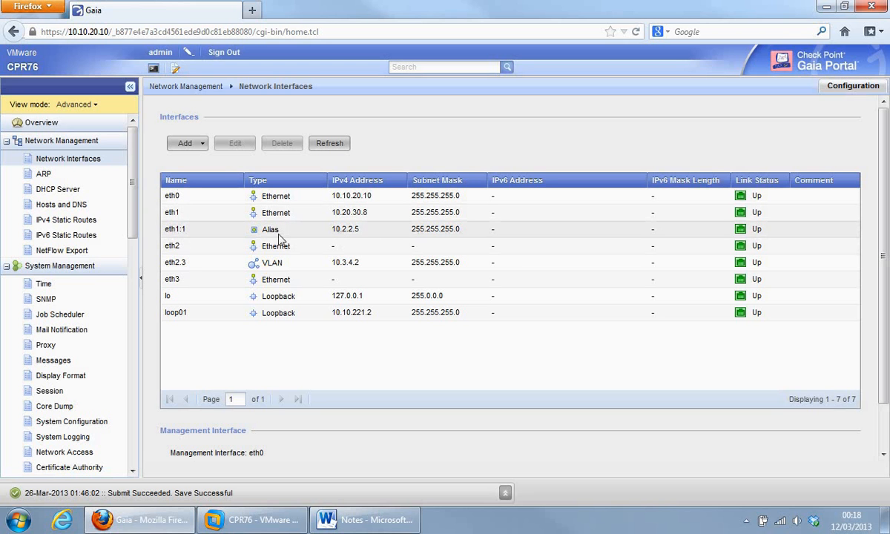
Step: Choose VLAN from the Add menu to start a new VLAN interface
click(202, 144)
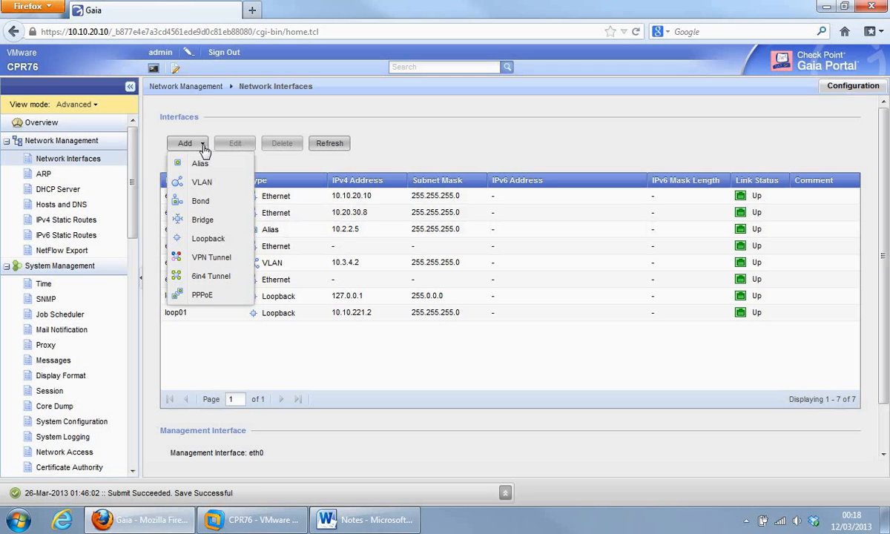
click(204, 183)
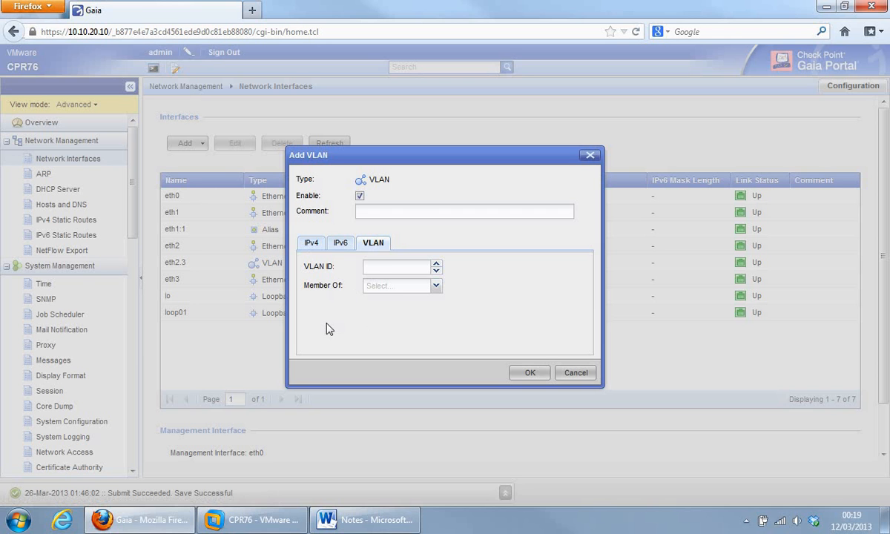
Step: Enter VLAN ID 3 and choose eth0 as the VLAN's parent interface
click(380, 265)
text(3)
click(436, 287)
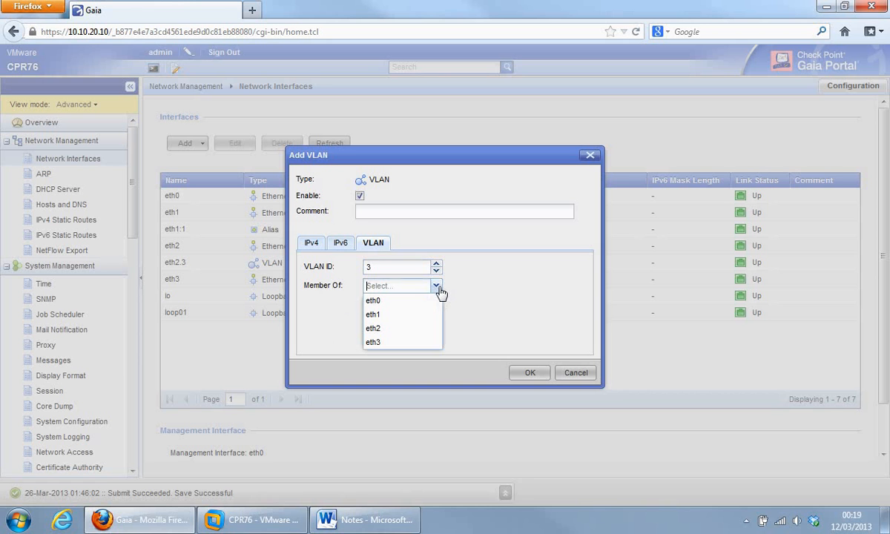
click(378, 303)
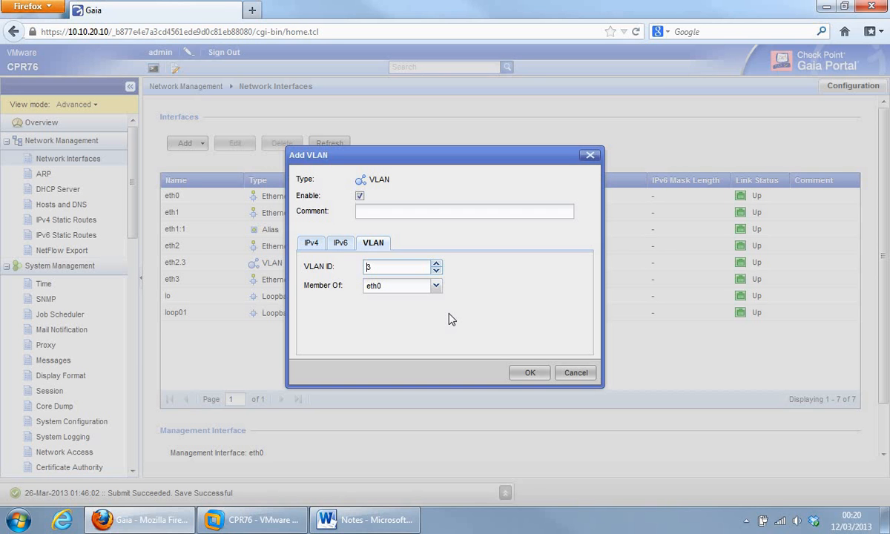
Step: Give VLAN eth0.3 IPv4 address 2.5.6.7 with mask 255.255.255.0 and save it
click(305, 242)
click(383, 300)
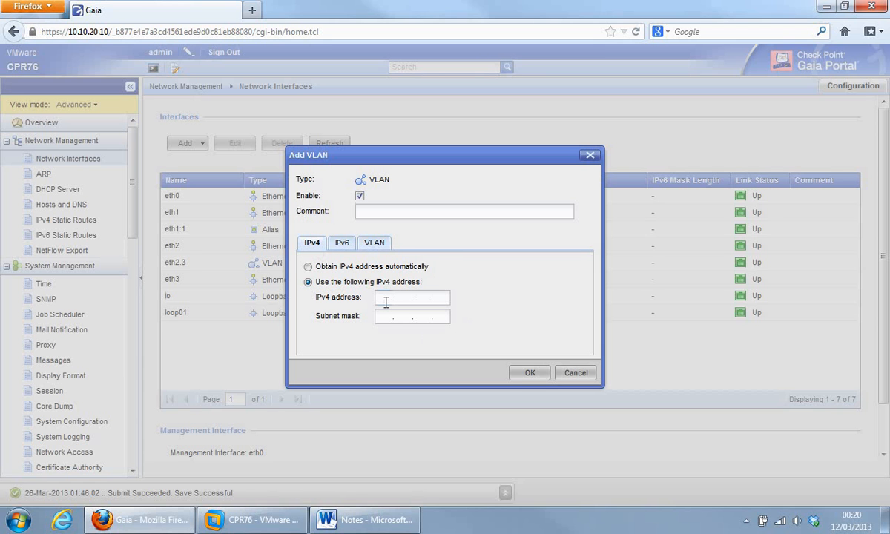
text(2.5.6.7)
click(383, 317)
text(255.255.255.0)
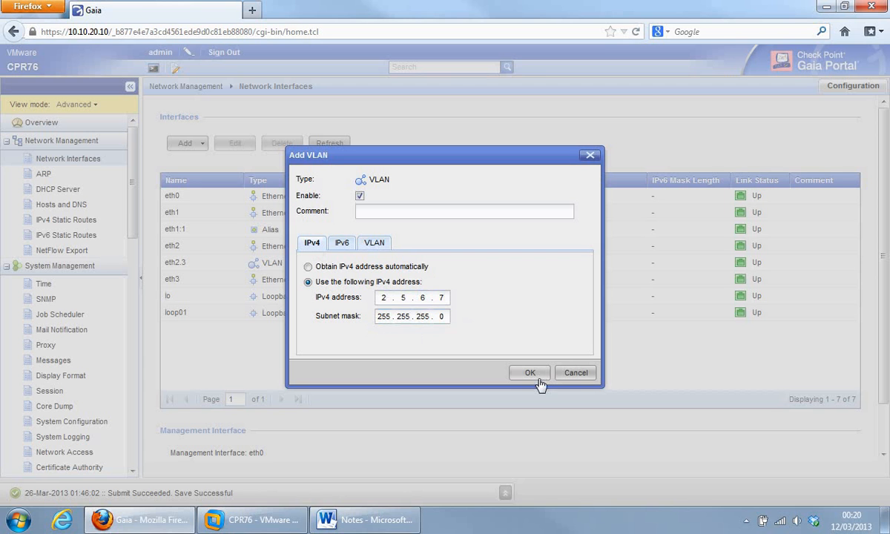
click(370, 243)
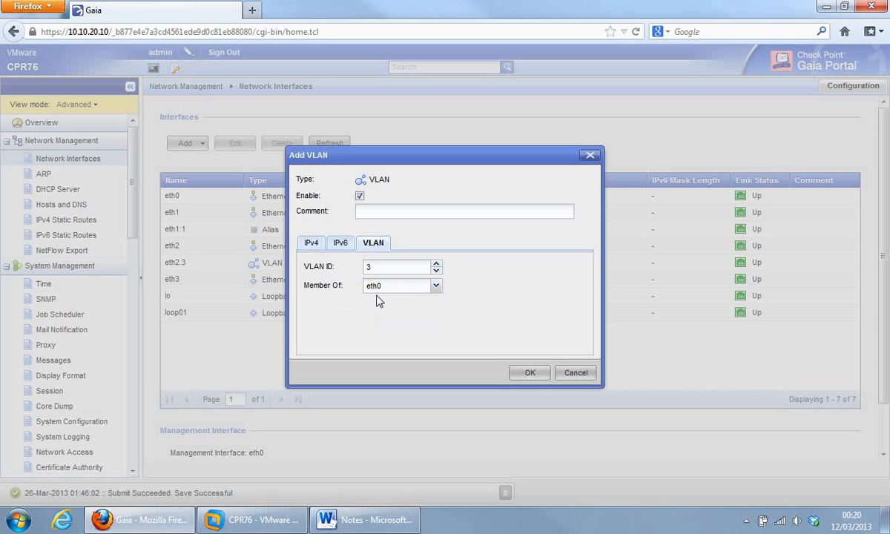
click(541, 378)
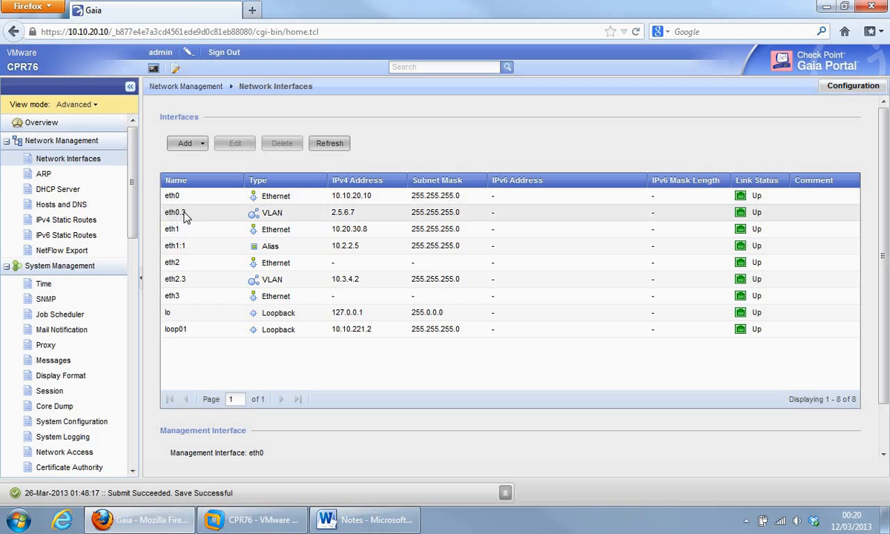
Step: Start a new Bond interface from the Add menu
click(201, 145)
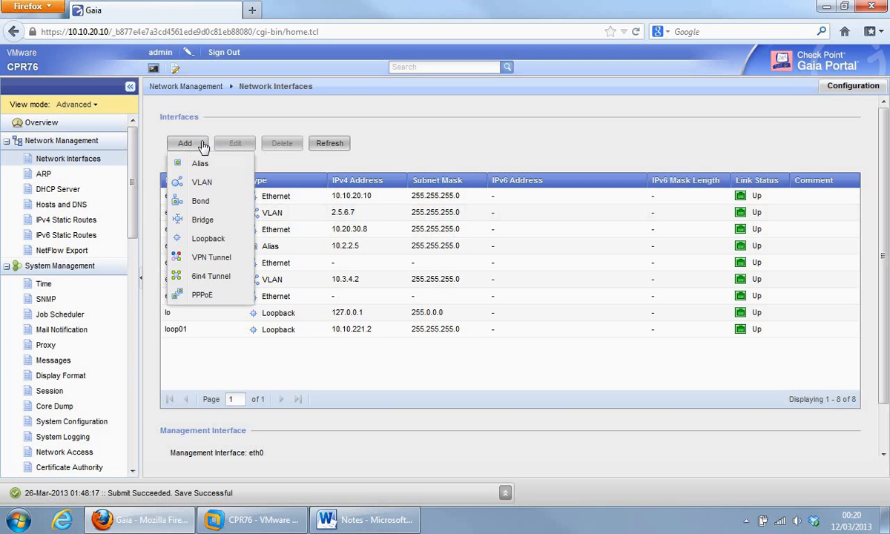
click(200, 201)
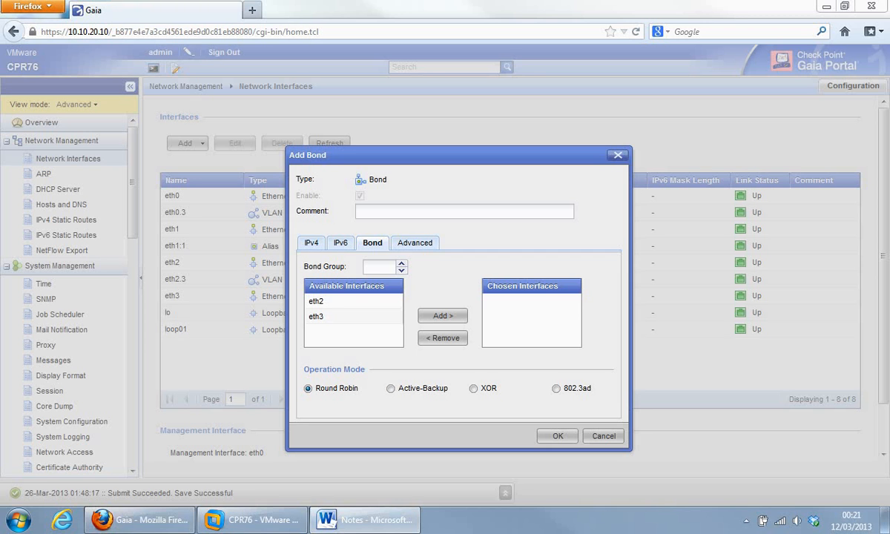
Step: Make eth2 and eth3 the bond's members, set Bond Group 5, and show IPv4 settings
click(323, 303)
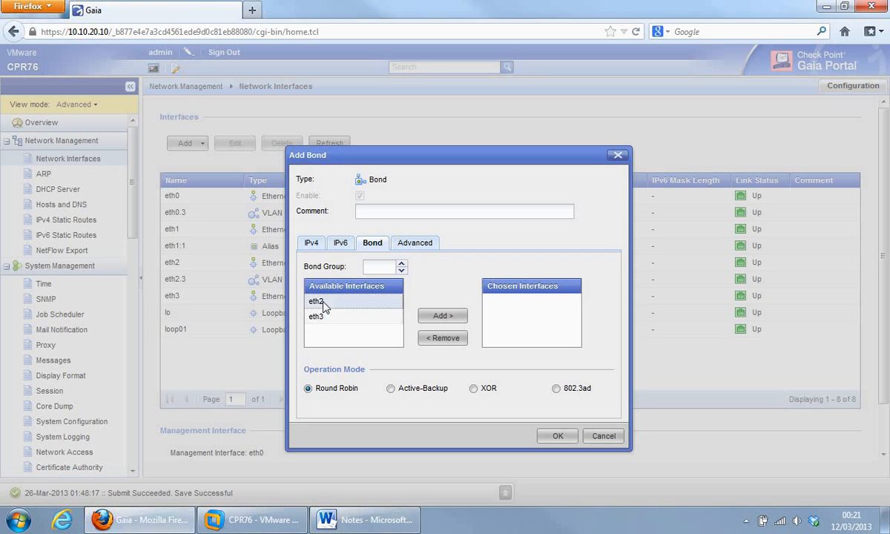
click(439, 316)
click(321, 302)
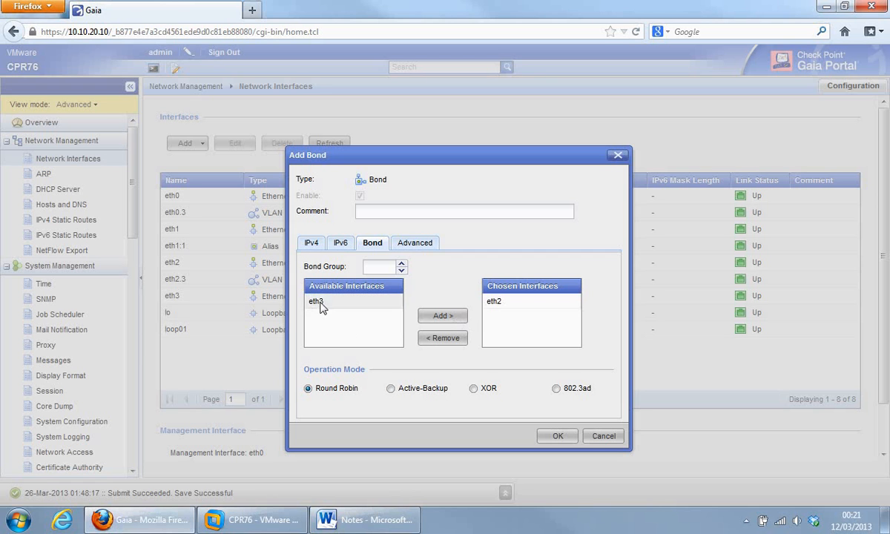
click(443, 320)
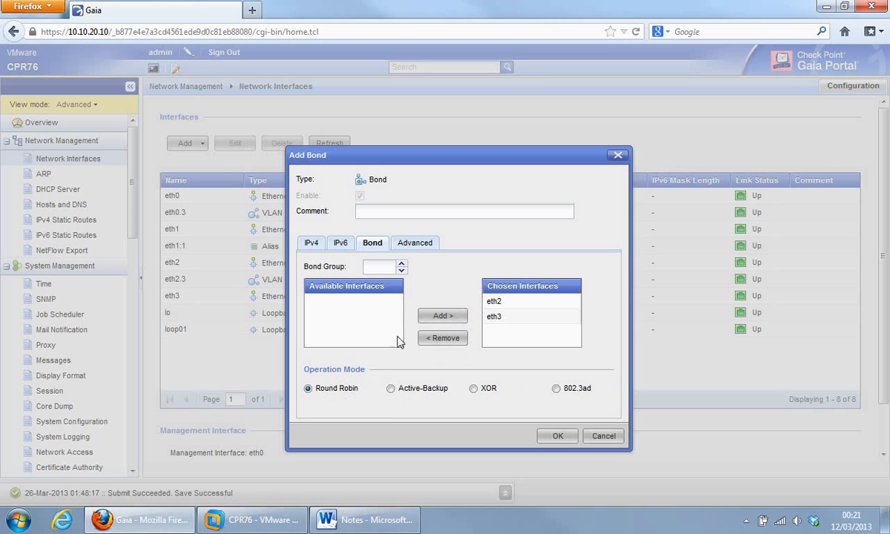
click(383, 271)
text(5)
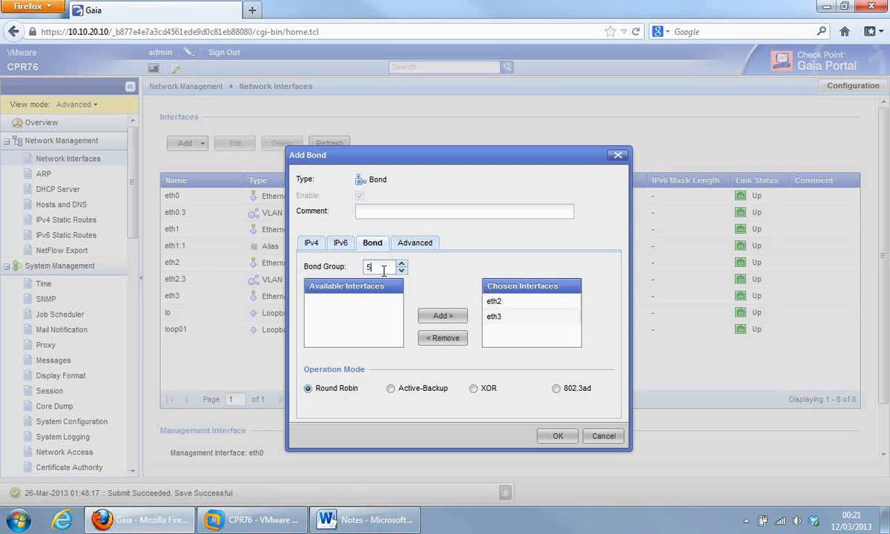
click(307, 249)
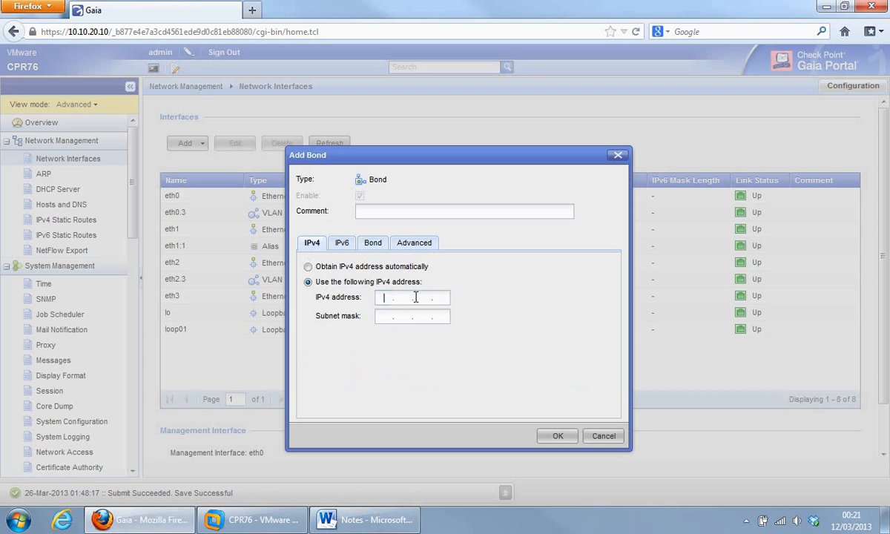
Step: Review the bond's Bond, IPv4 and Advanced settings, then cancel without creating it
click(399, 297)
click(371, 244)
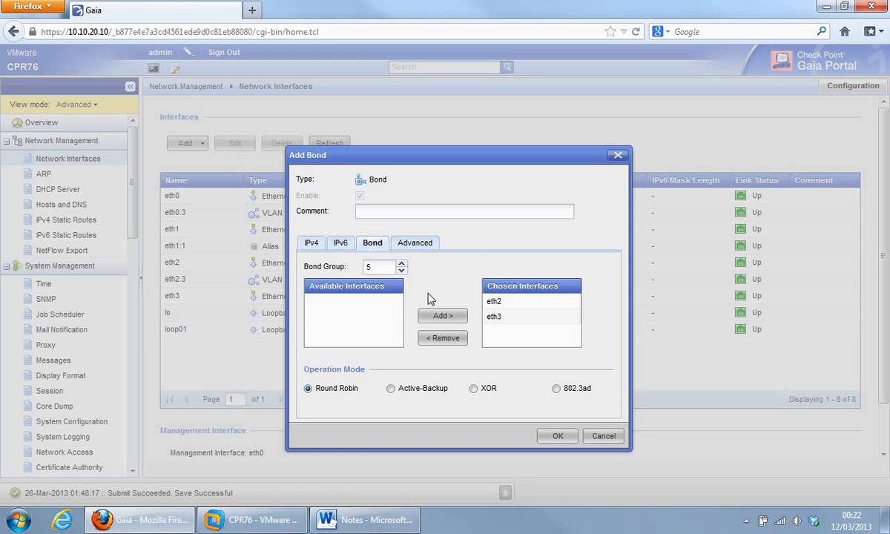
click(308, 244)
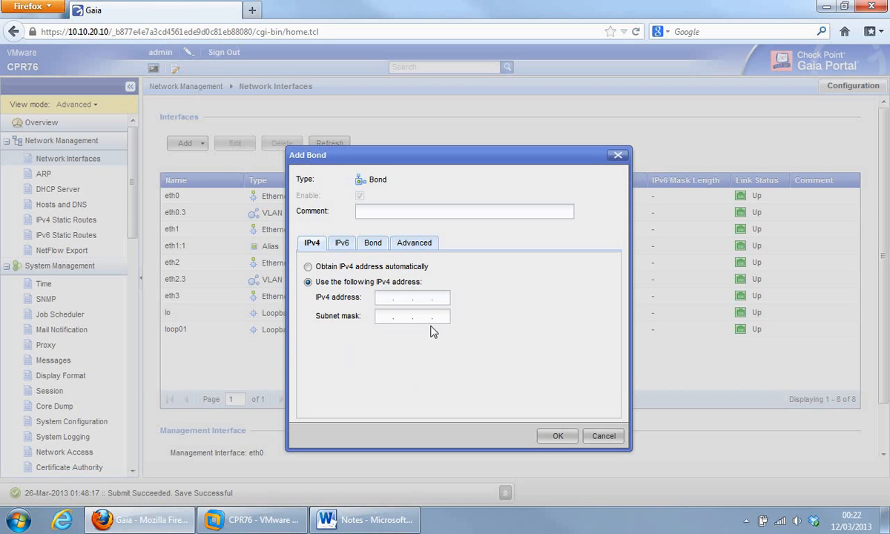
click(404, 249)
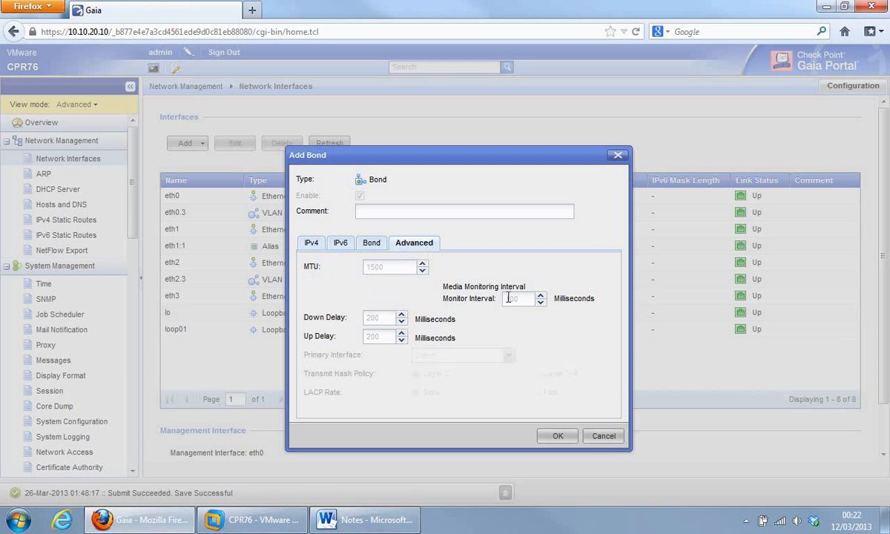
click(371, 247)
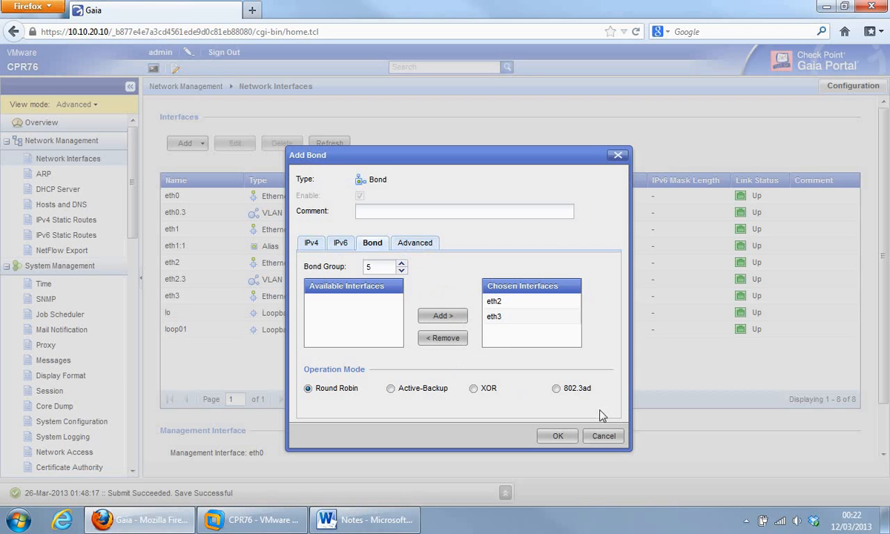
click(603, 436)
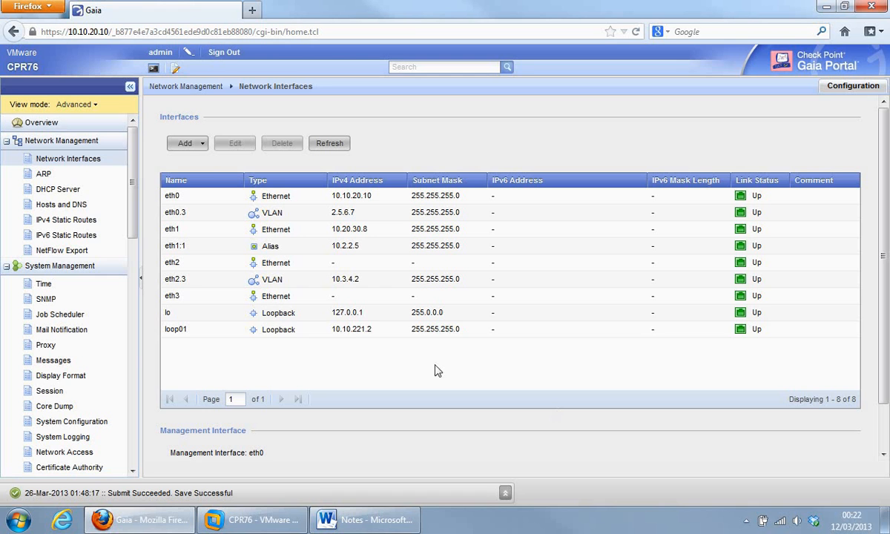
Step: Start a new Bridge interface from the Add menu
click(202, 145)
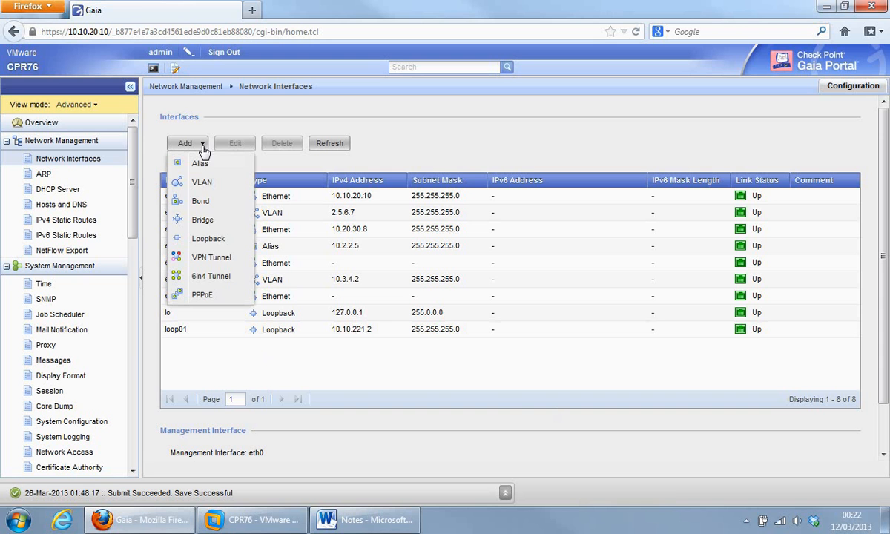
click(202, 219)
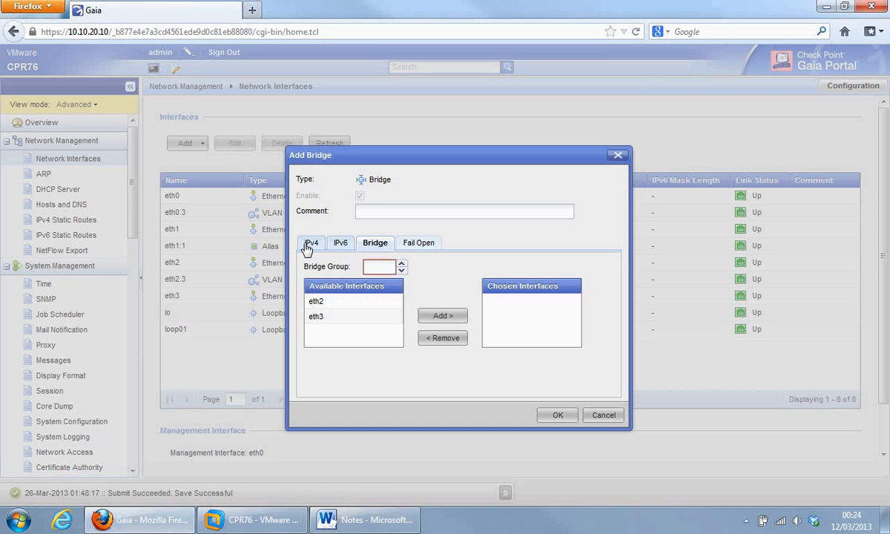
Step: Enter 3 as the new bridge's Bridge Group number
click(375, 268)
text(3)
Step: Discard the bridge draft, then start a new Loopback interface and cancel it too
click(602, 416)
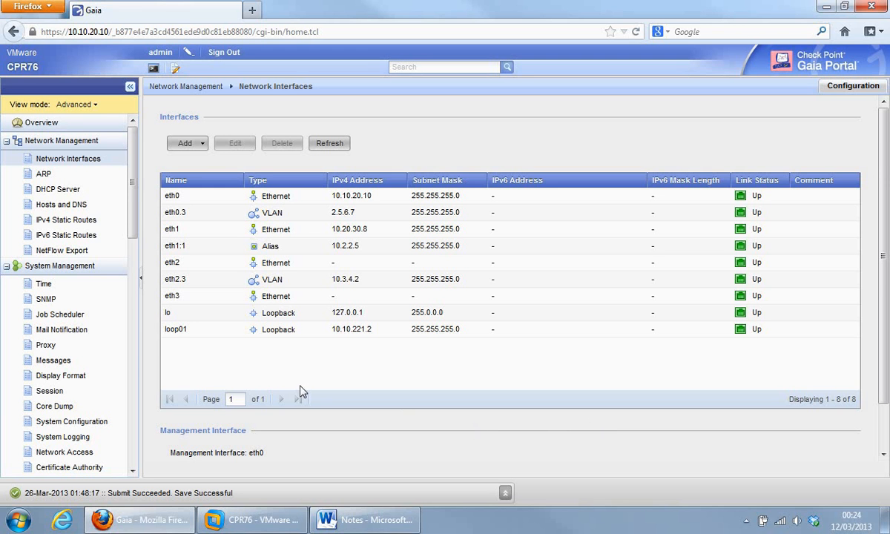
click(203, 144)
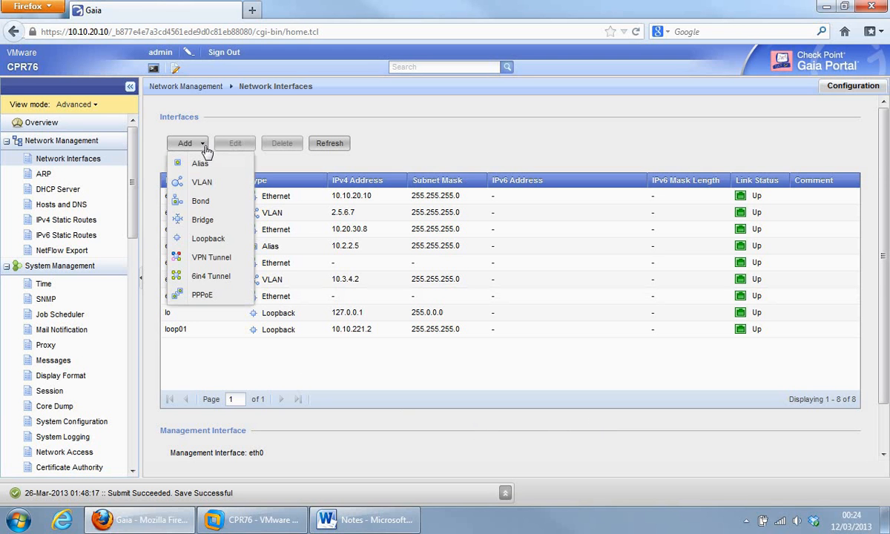
click(208, 241)
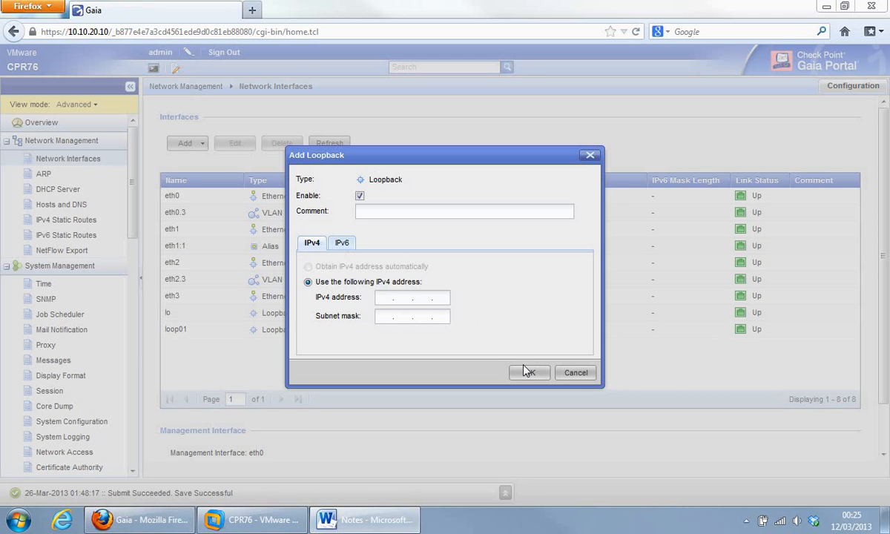
click(576, 372)
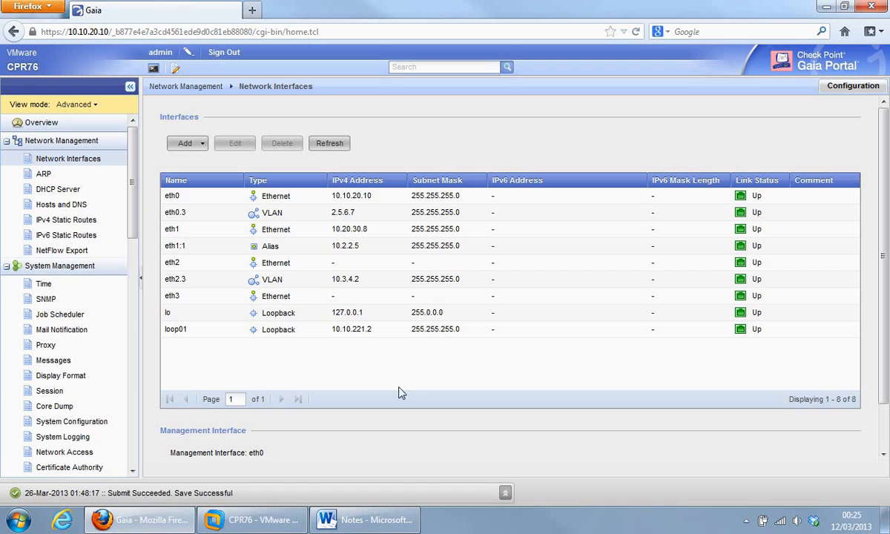
click(197, 144)
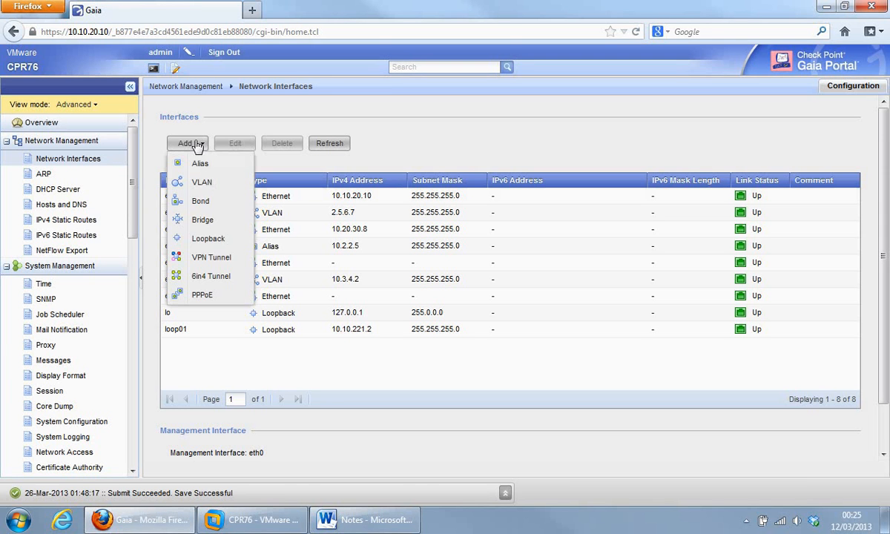
click(207, 258)
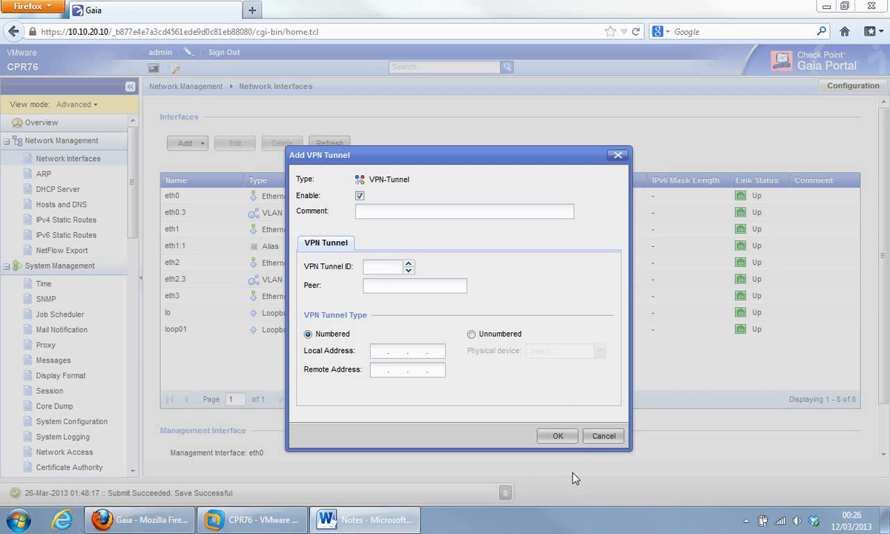
click(593, 437)
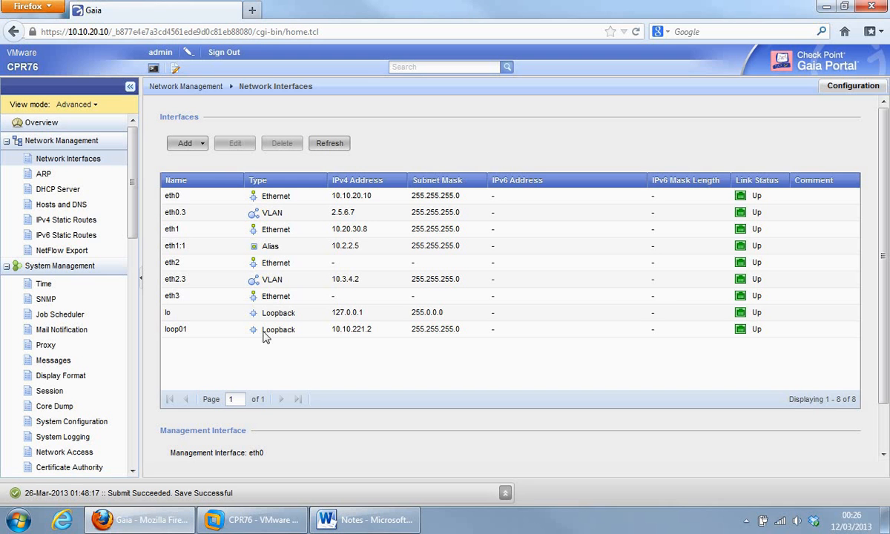
click(198, 146)
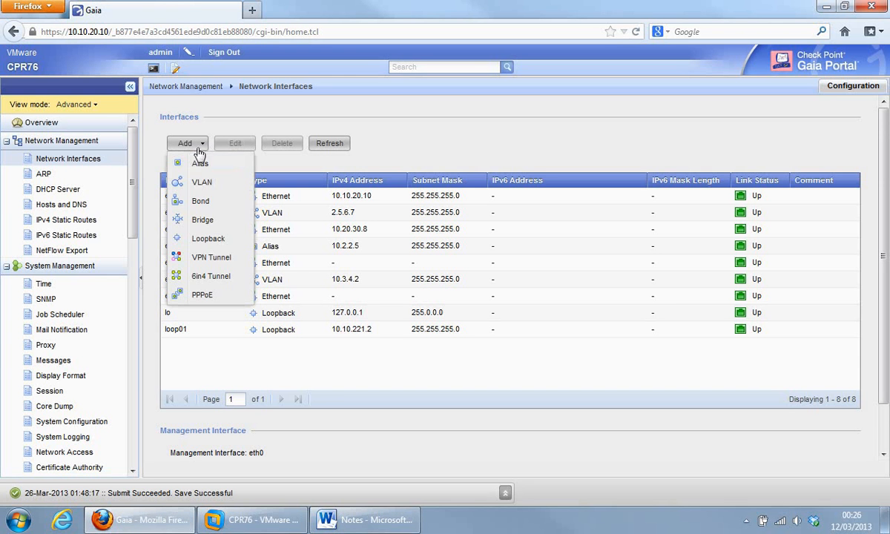
click(198, 278)
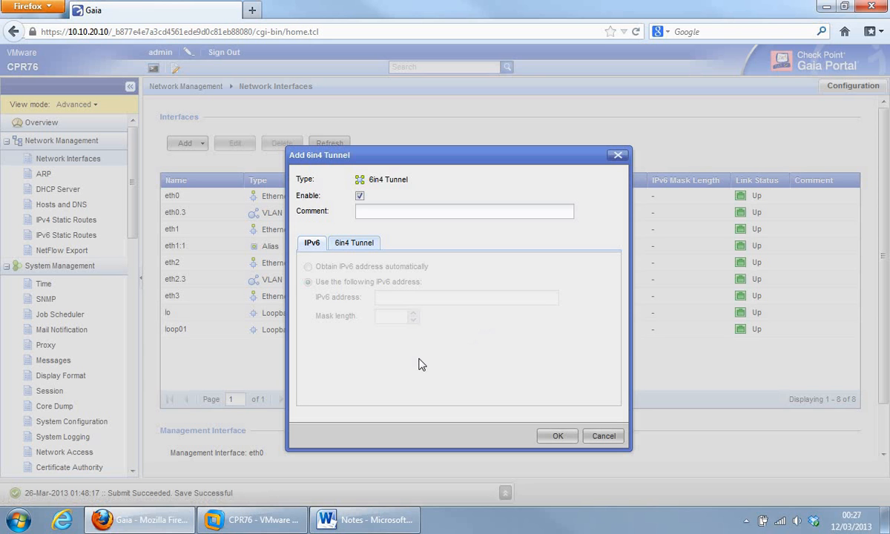
click(604, 436)
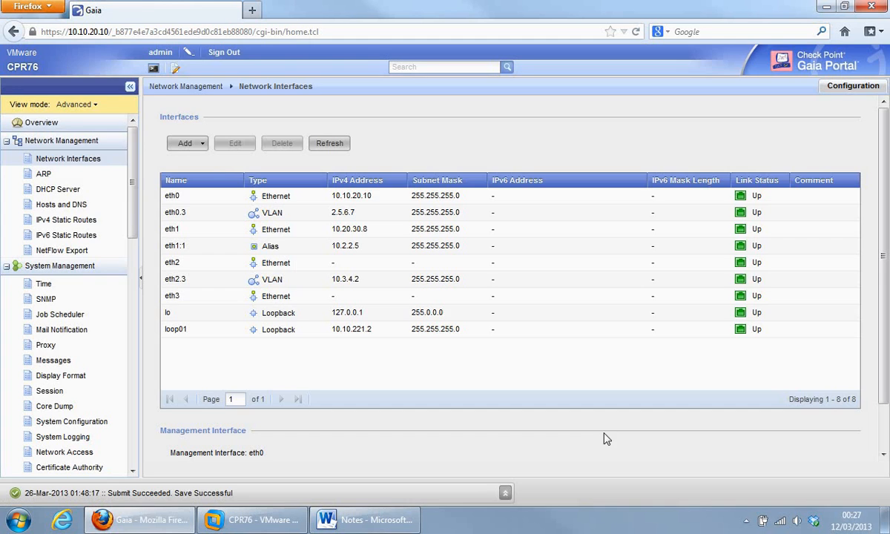
click(204, 149)
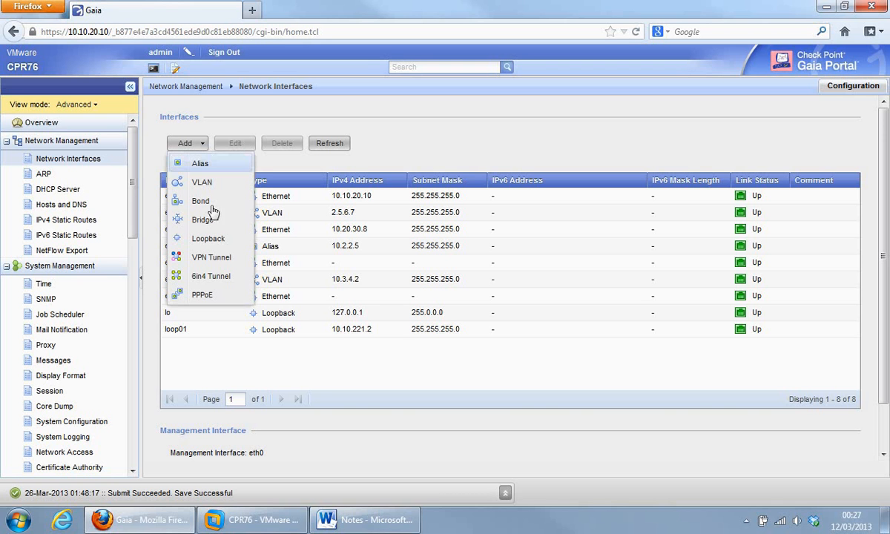
click(204, 295)
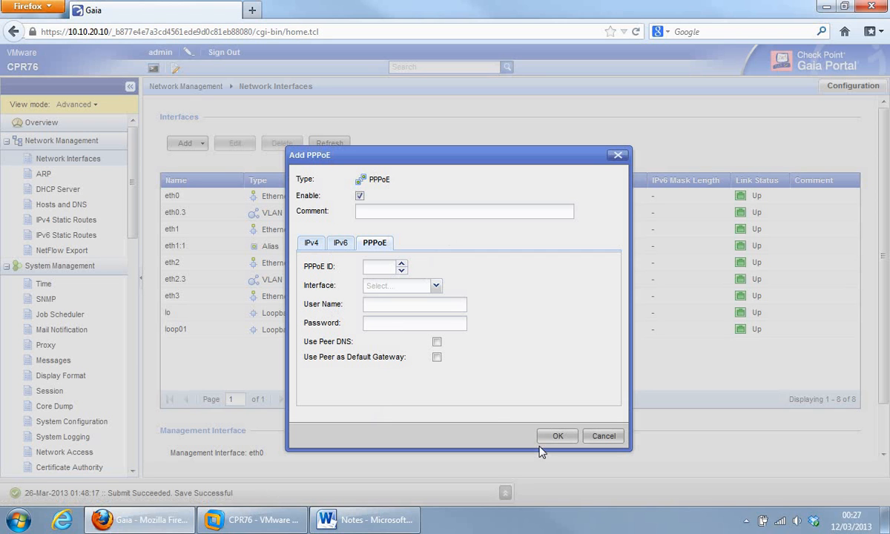
click(601, 441)
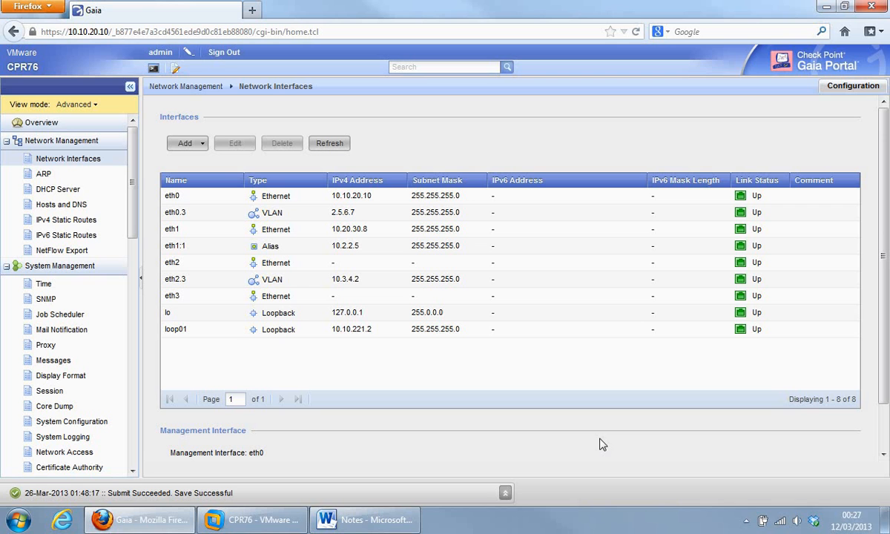
Step: Review the ARP page, cancel a new Proxy ARP entry, then go to DHCP Server
click(42, 175)
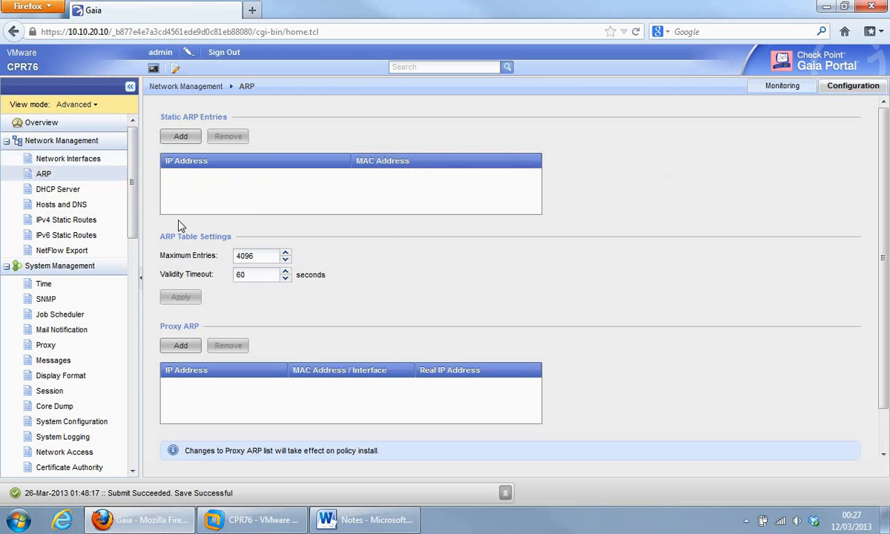
click(169, 346)
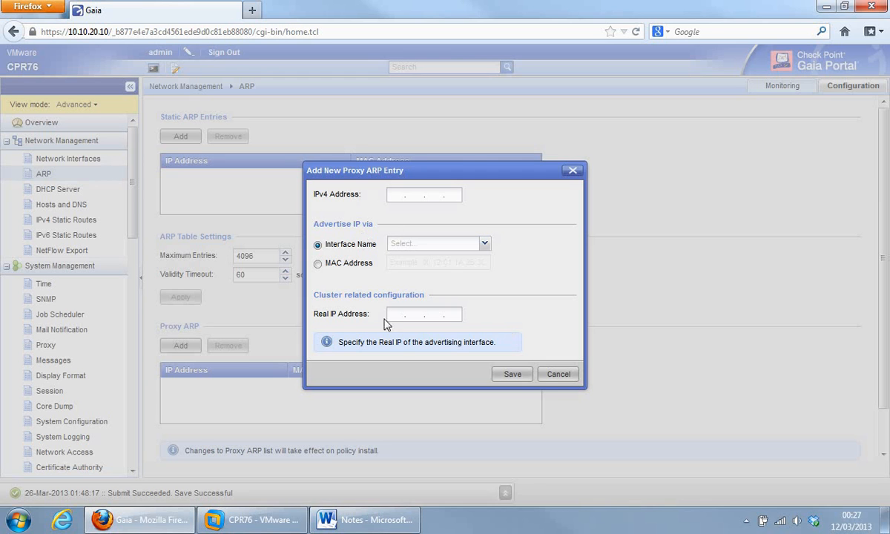
click(558, 374)
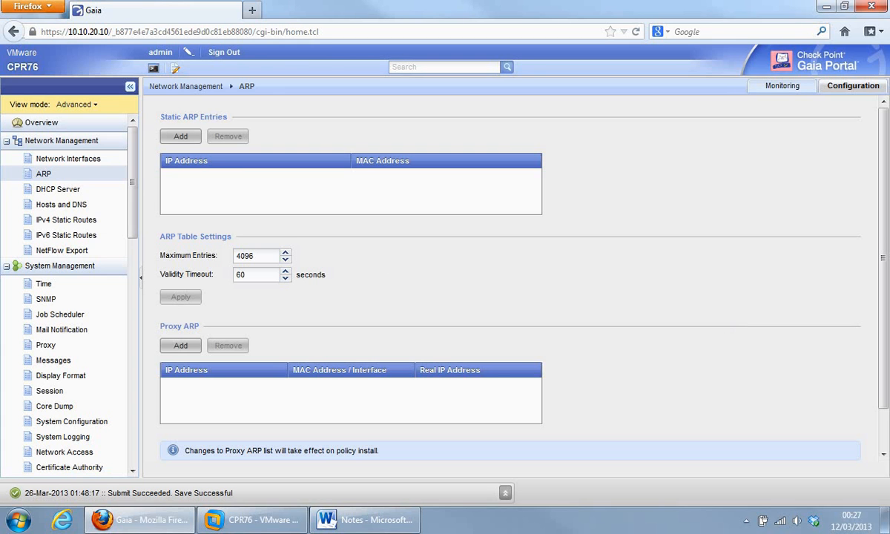
scroll(882, 297, down, 1)
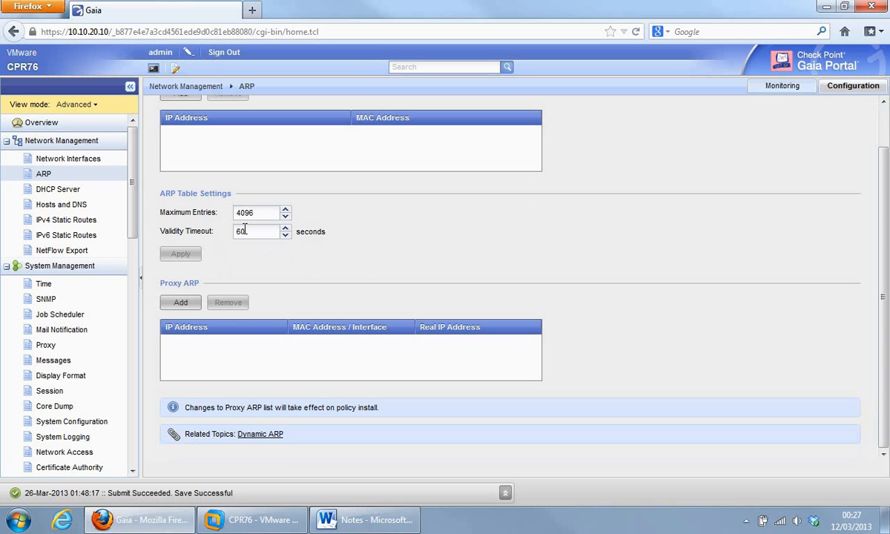
click(59, 190)
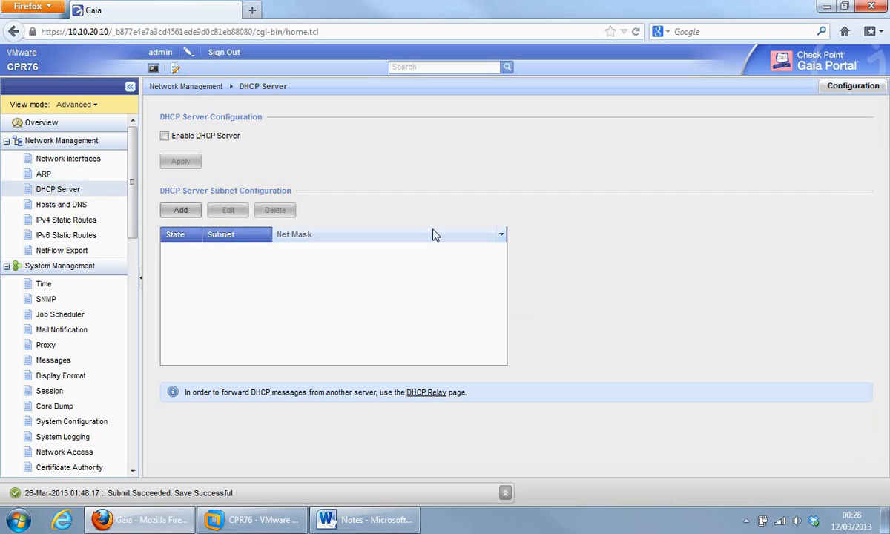
Step: Draft a DHCP subnet, inspect and cancel an address range, view Routing & DNS, then cancel
click(183, 211)
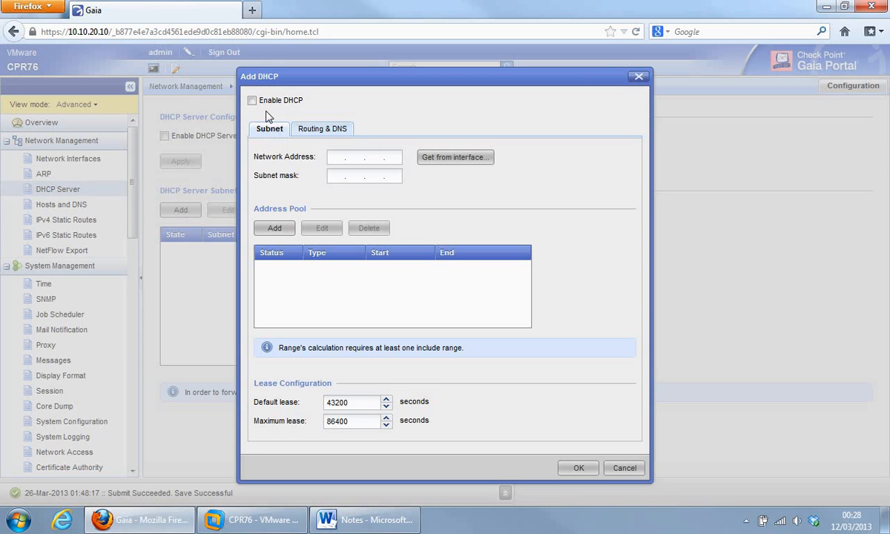
click(270, 231)
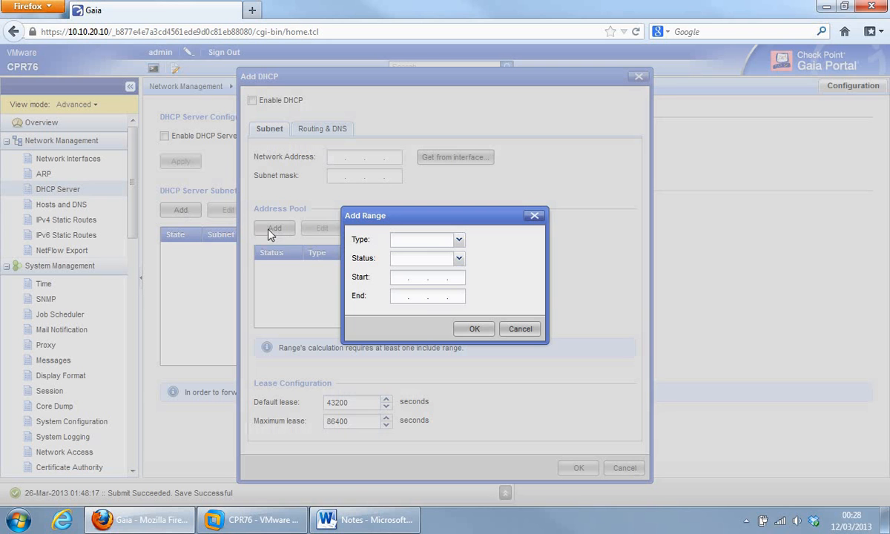
click(458, 240)
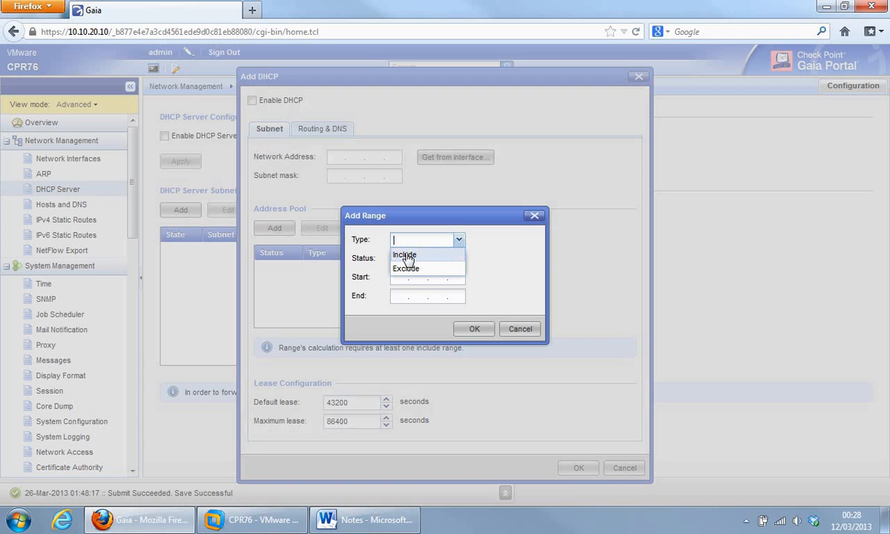
click(542, 256)
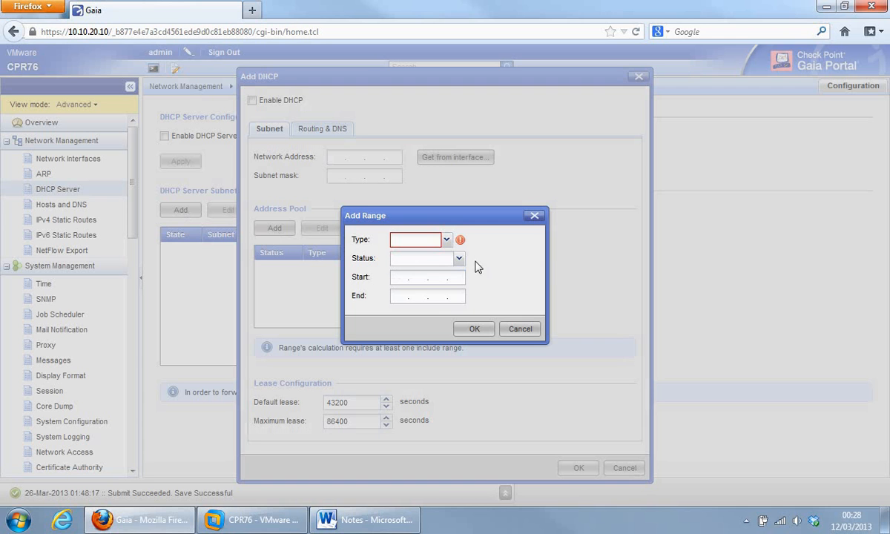
click(457, 261)
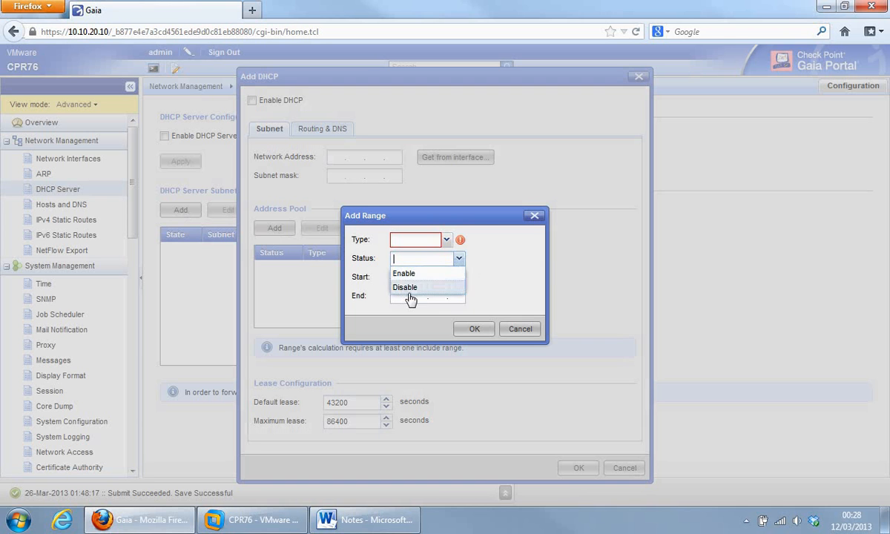
click(518, 329)
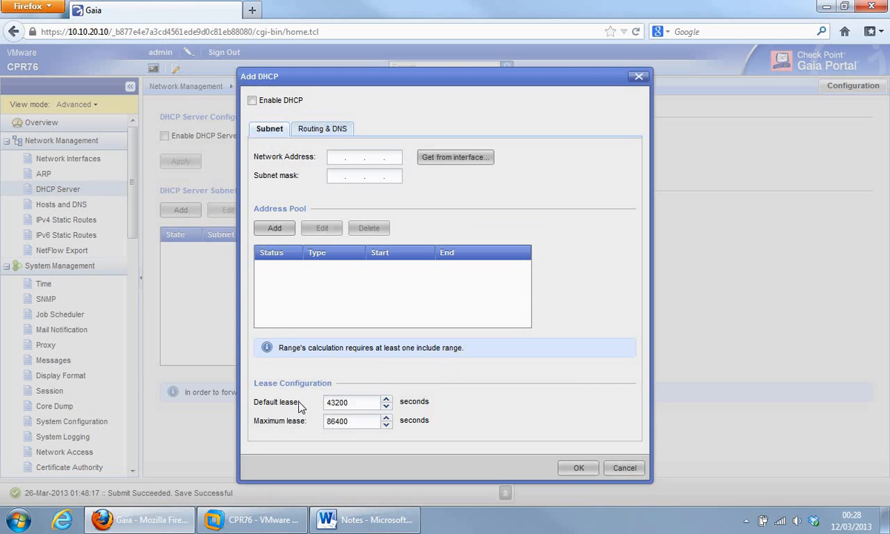
click(317, 131)
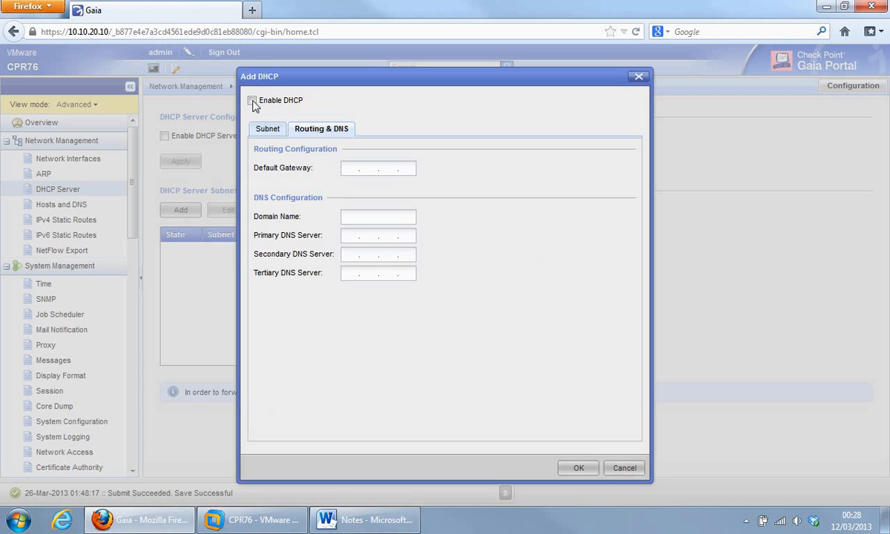
click(624, 468)
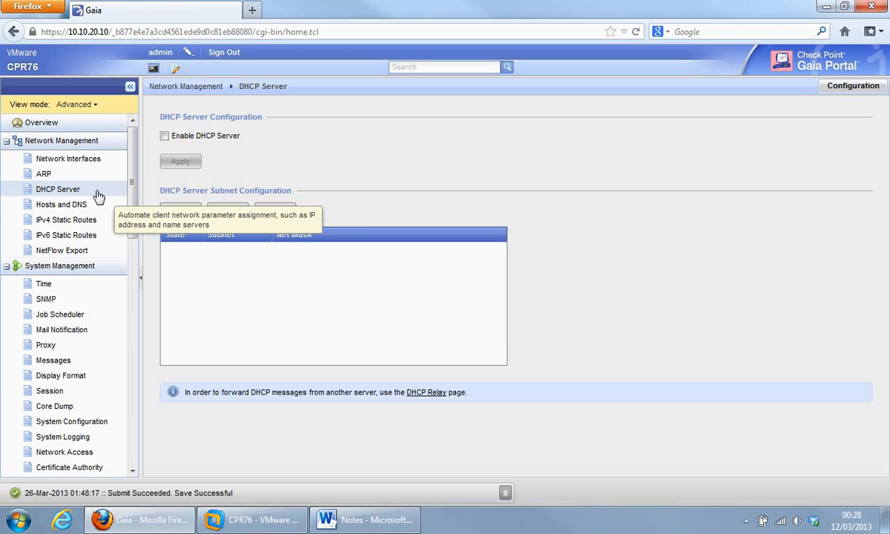
Step: Open the Hosts and DNS page, then start a new host entry and cancel it unsaved
click(55, 207)
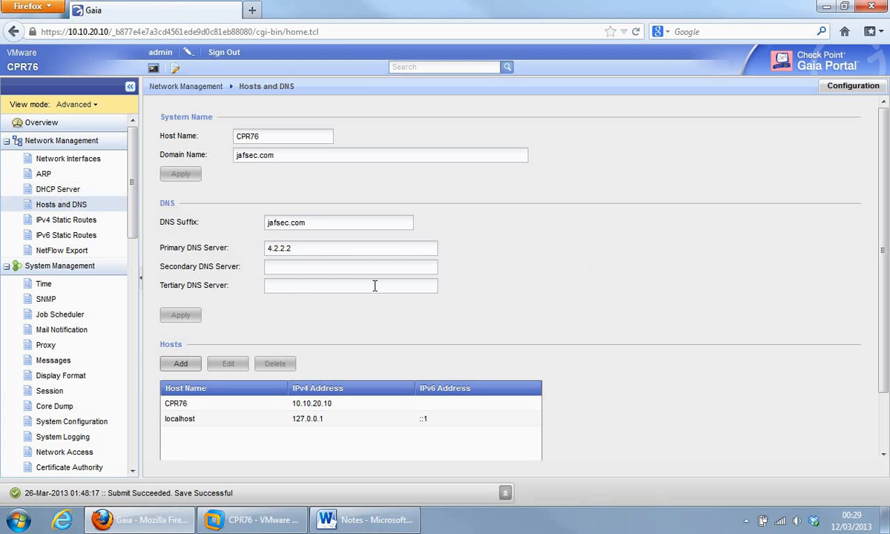
click(182, 365)
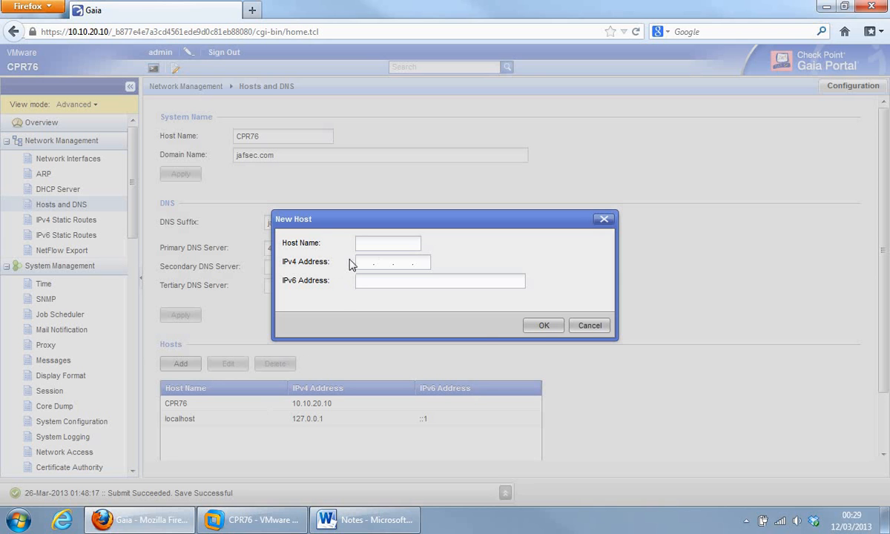
click(593, 326)
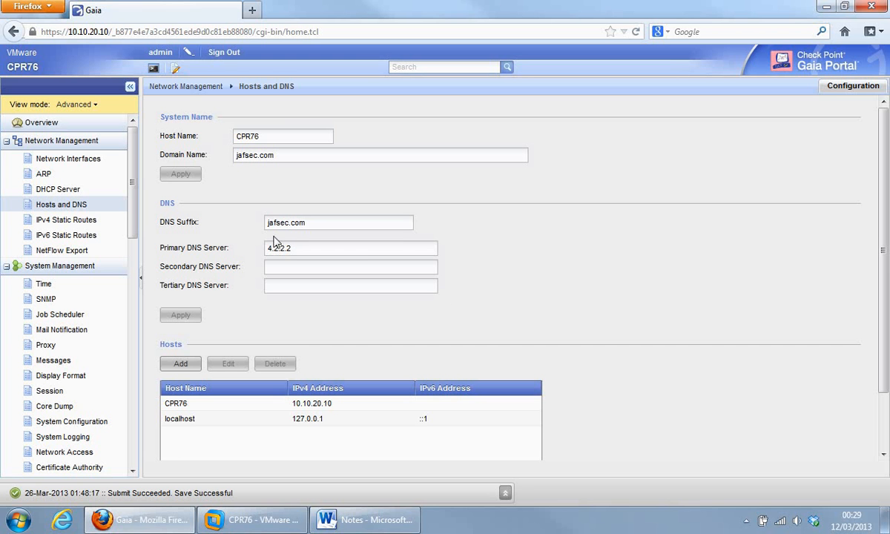
Step: Start a new IPv4 static route, review the next hop and gateway type options, then discard it
click(63, 223)
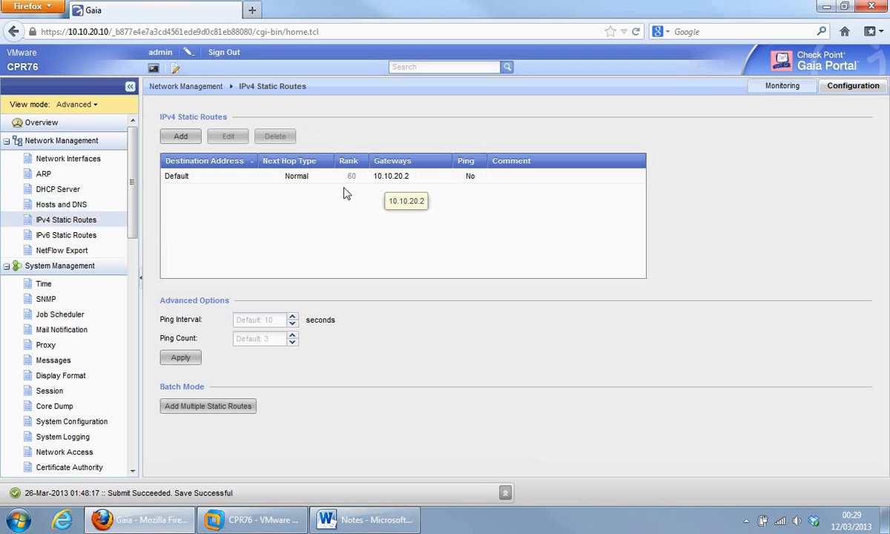
click(180, 138)
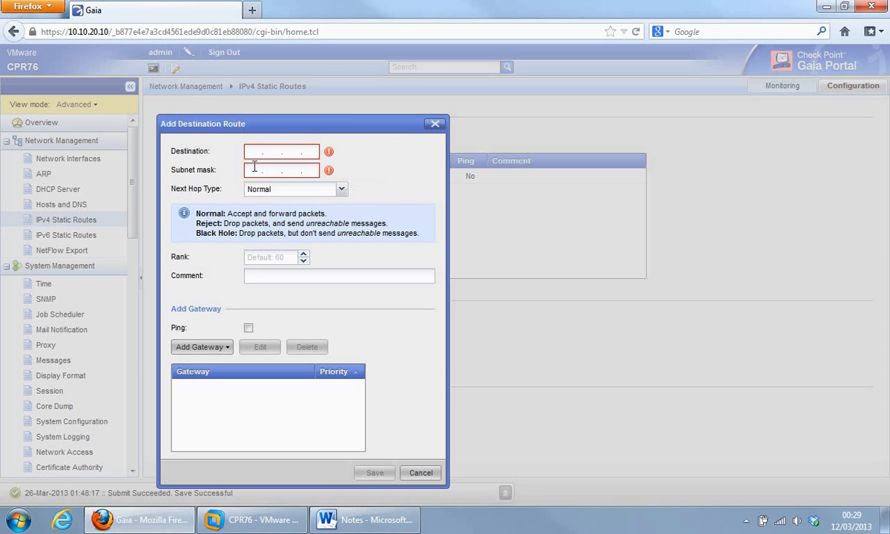
click(342, 190)
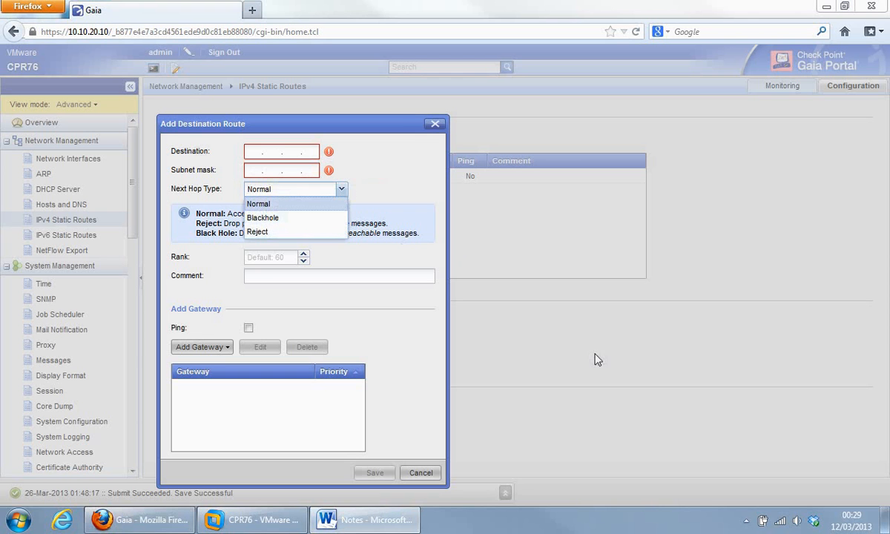
click(226, 350)
click(227, 353)
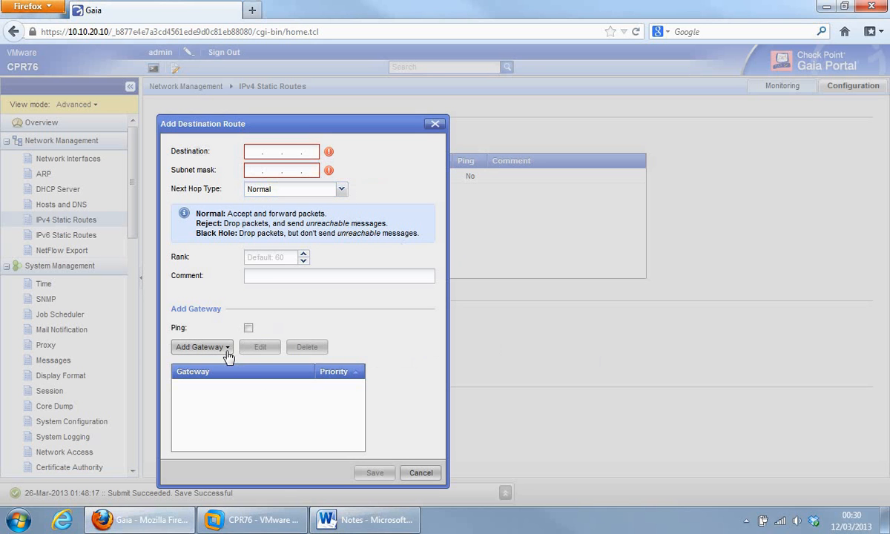
click(227, 354)
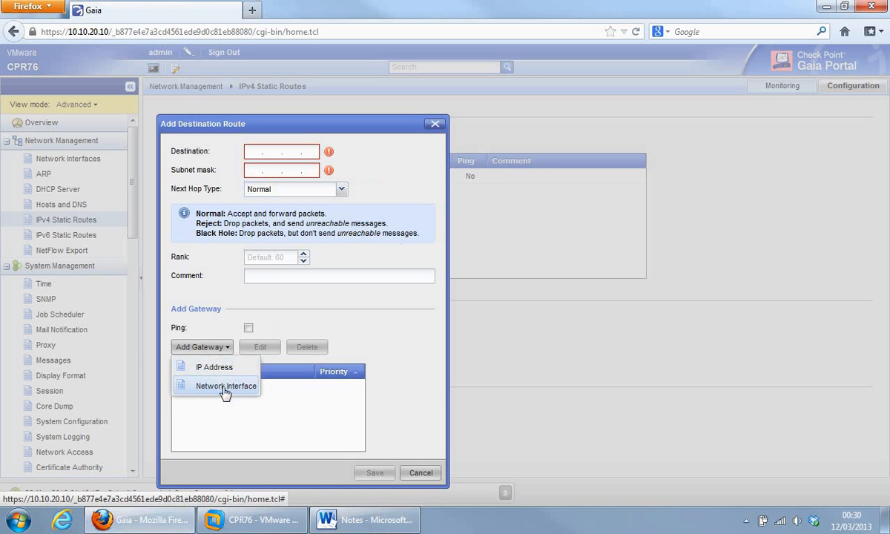
click(387, 393)
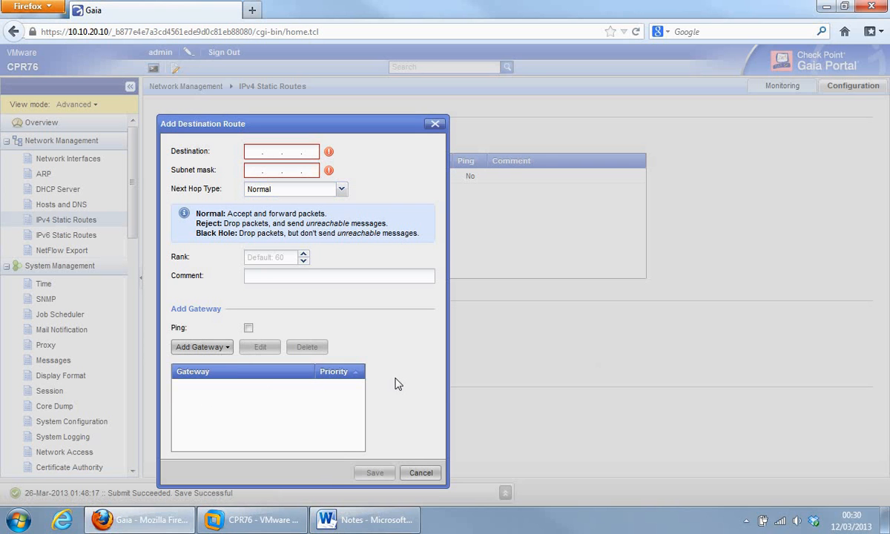
click(420, 473)
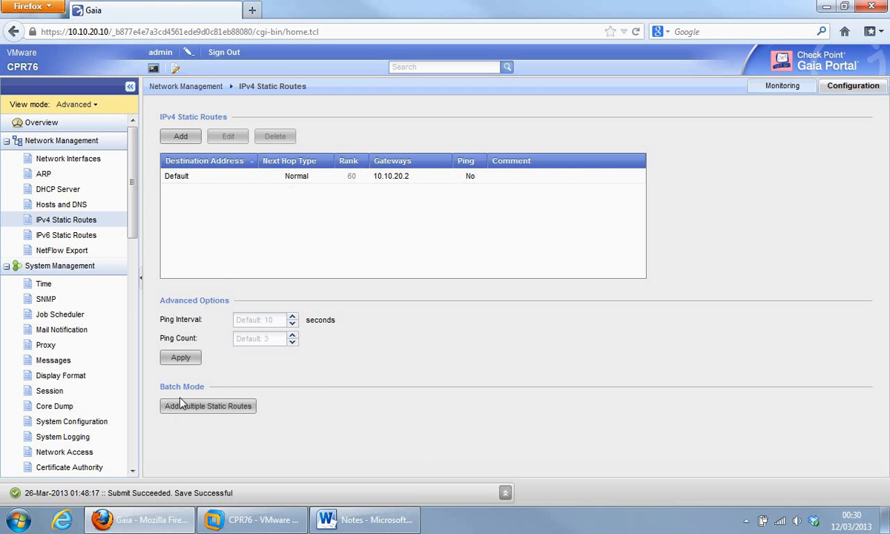
click(215, 406)
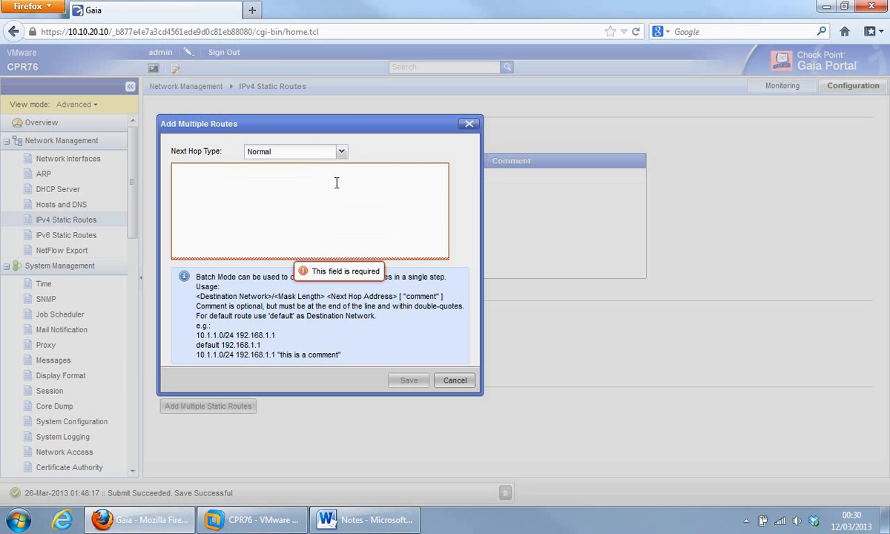
click(341, 153)
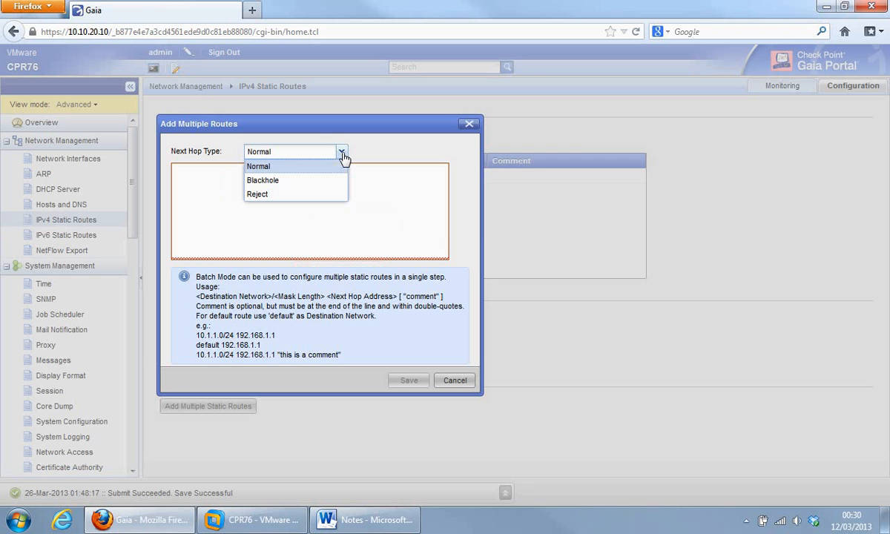
click(440, 215)
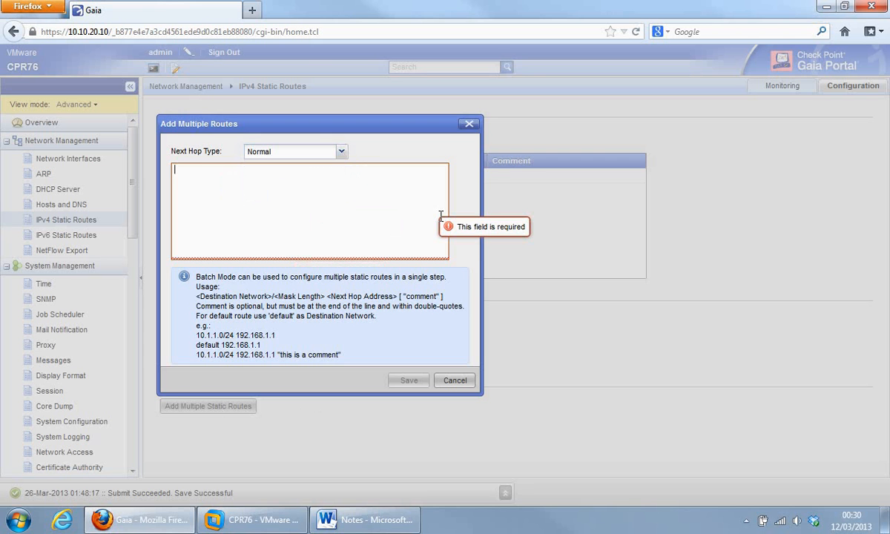
click(455, 381)
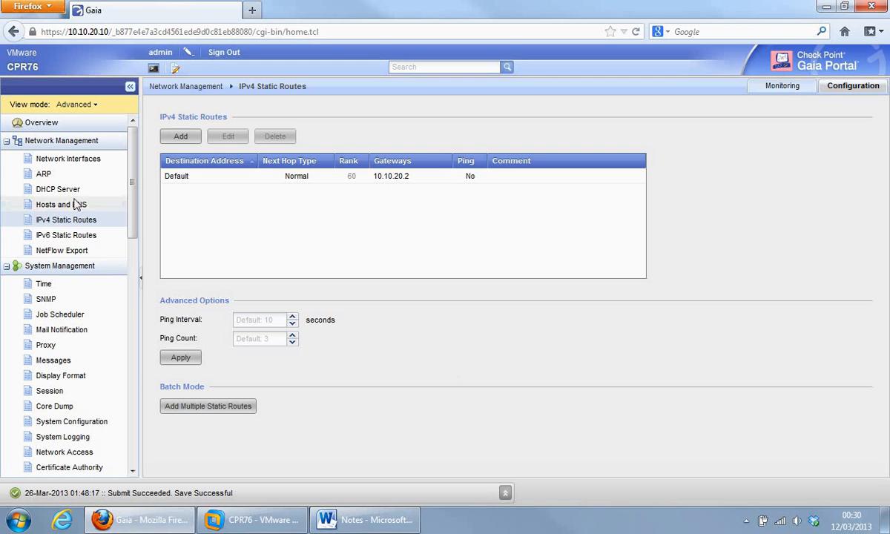
Step: View IPv6 Static Routes, then open NetFlow Export and cancel adding a collector
click(48, 236)
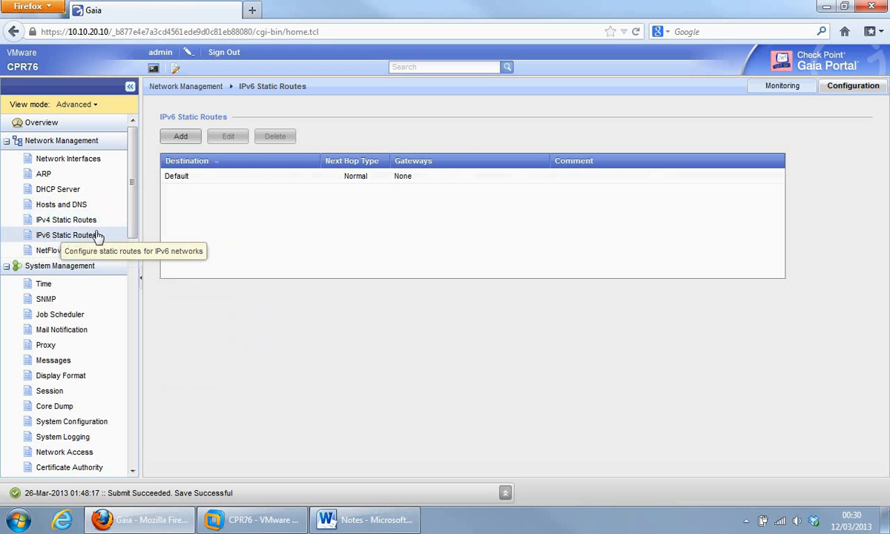
click(59, 253)
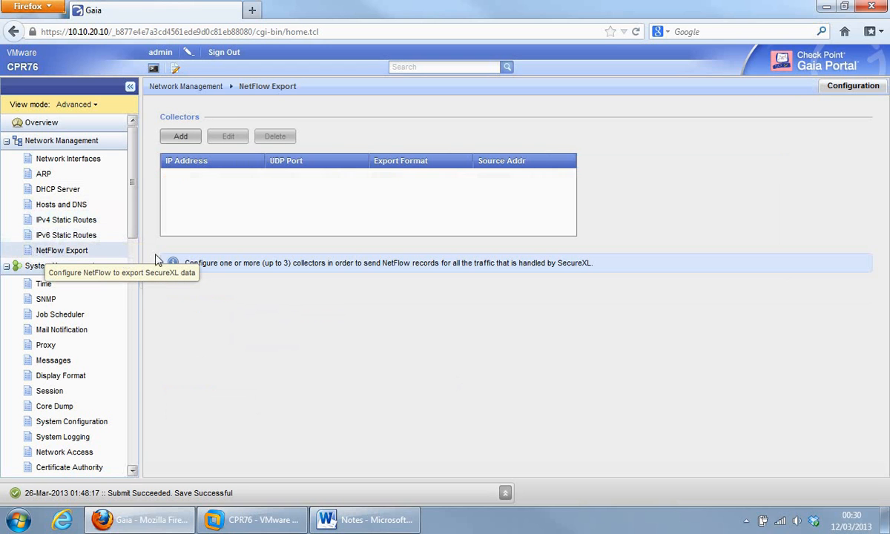
click(181, 141)
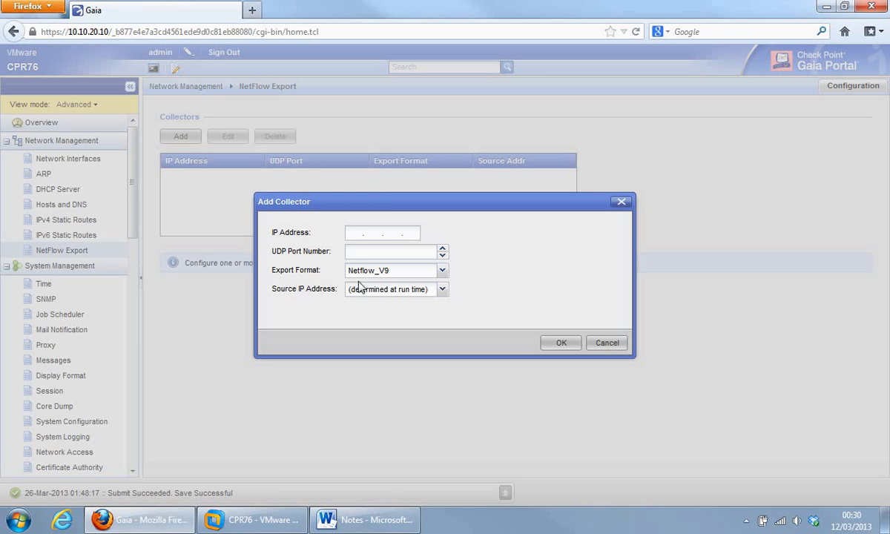
click(606, 343)
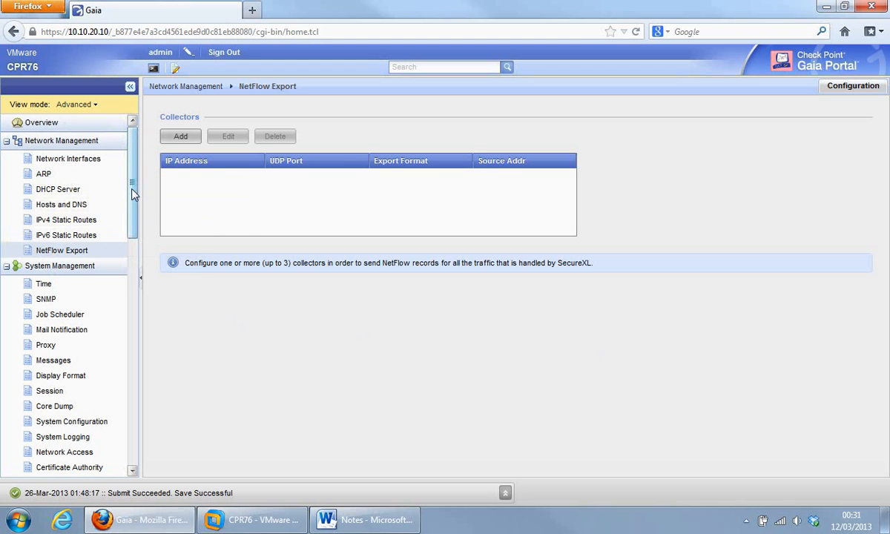
scroll(131, 194, down, 3)
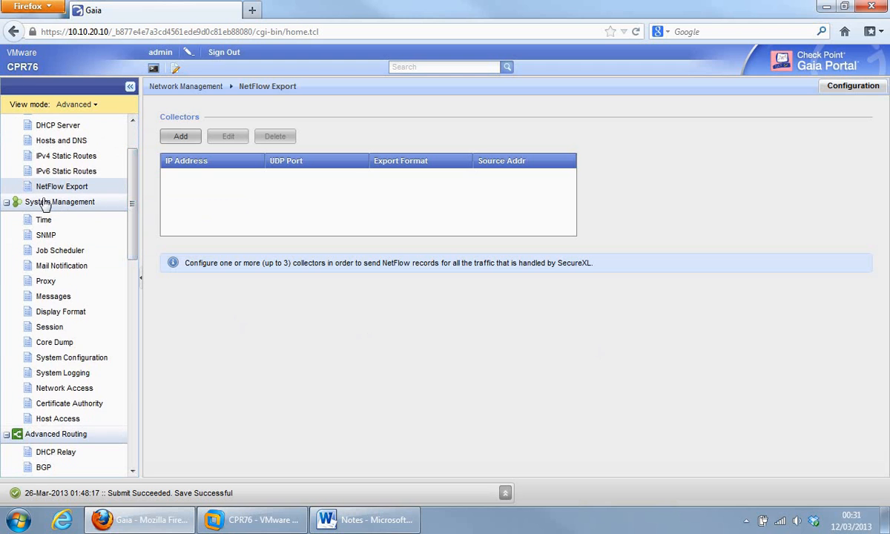
scroll(123, 210, down, 4)
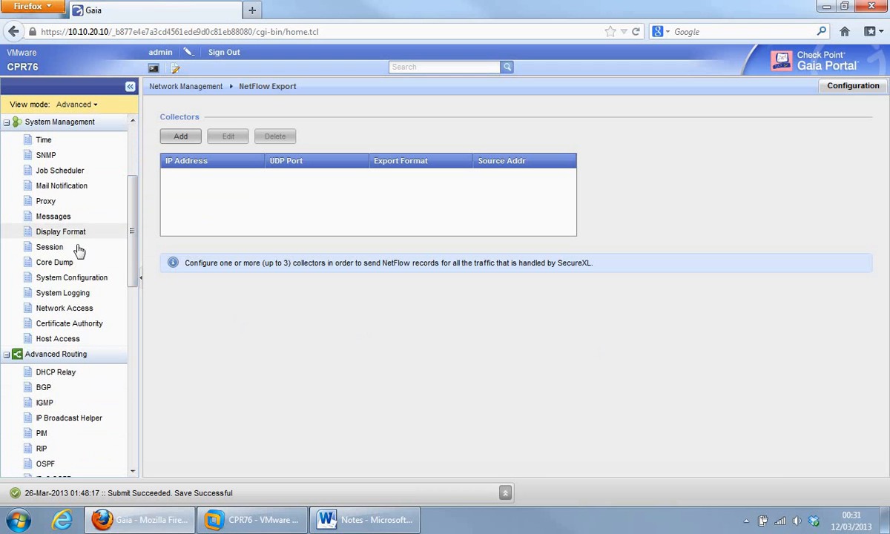
Step: On System Configuration, switch IPv6 Support to On and back to Off without applying
click(70, 279)
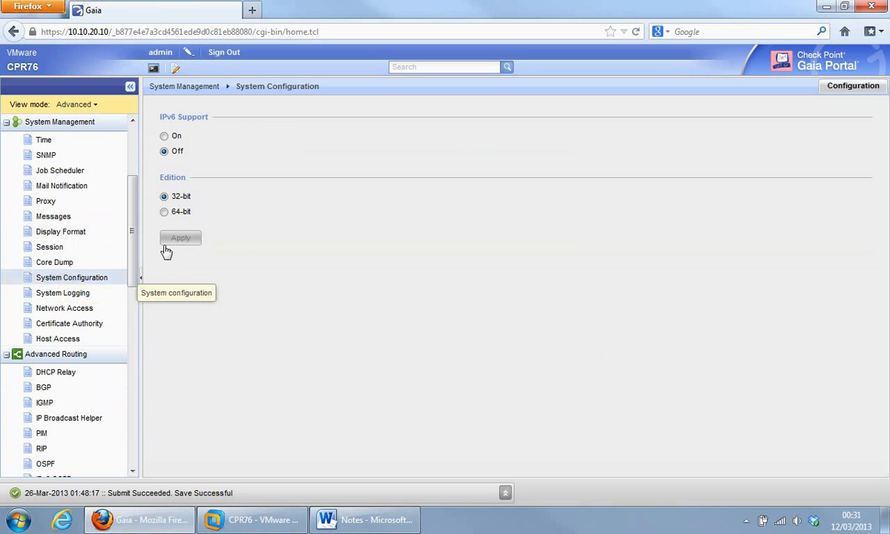
click(164, 136)
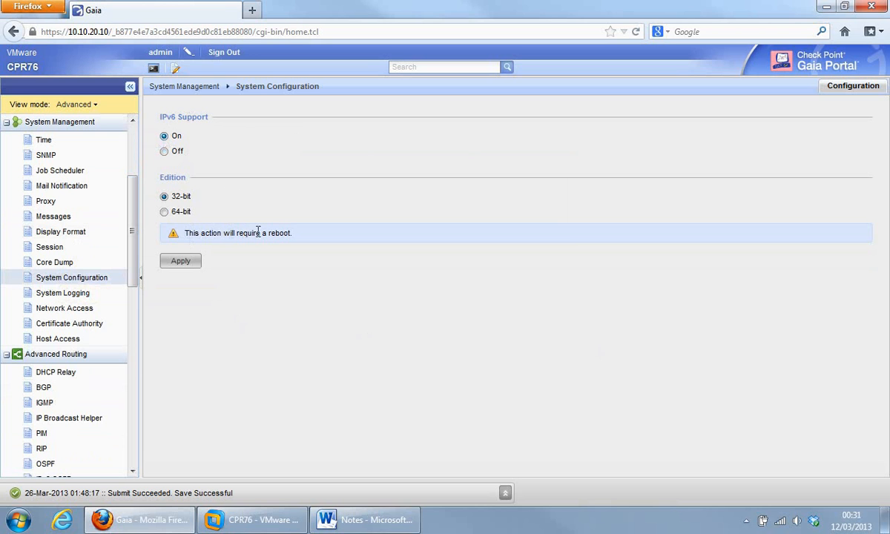
click(163, 151)
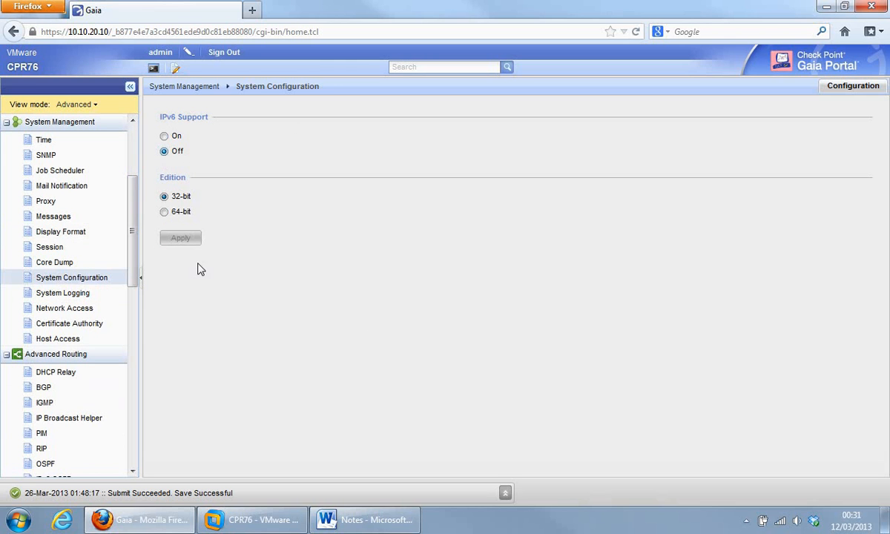
mouse_move(133, 250)
mouse_down()
mouse_move(133, 220)
mouse_move(133, 234)
mouse_up()
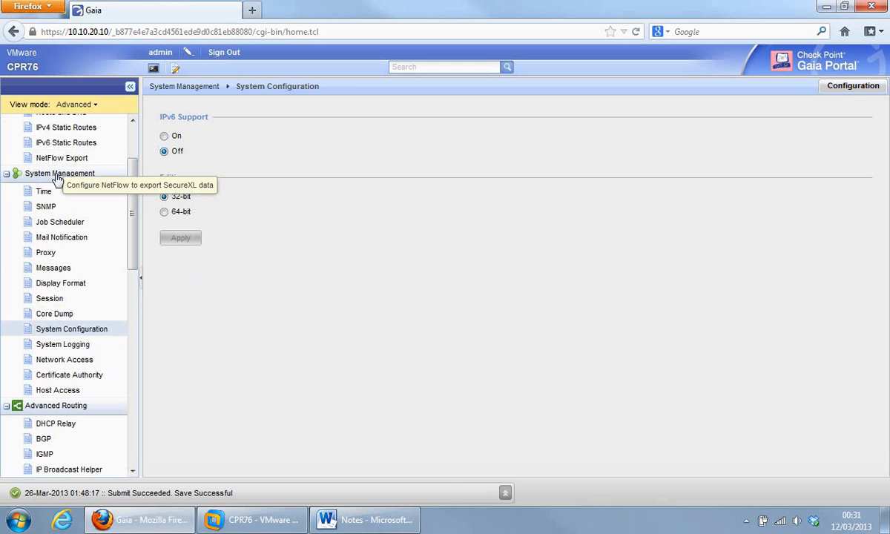
drag(130, 191, 140, 389)
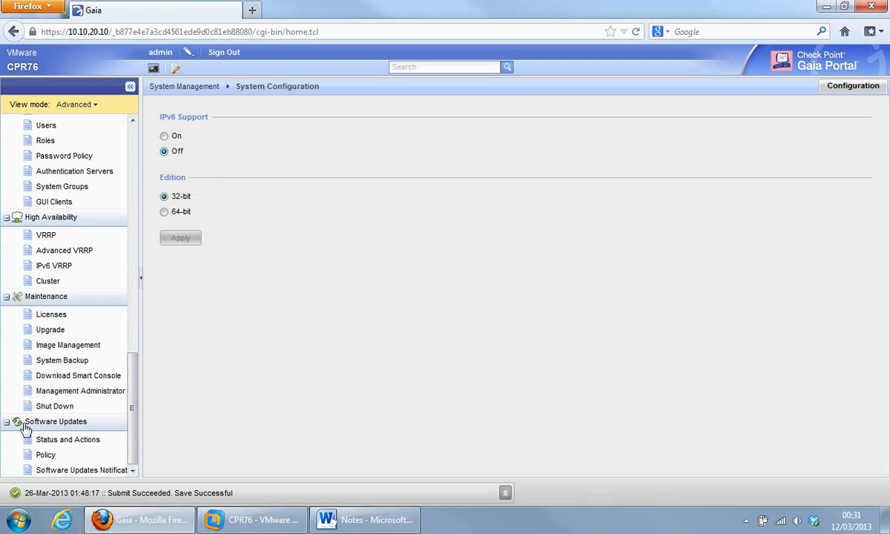
drag(129, 422, 123, 189)
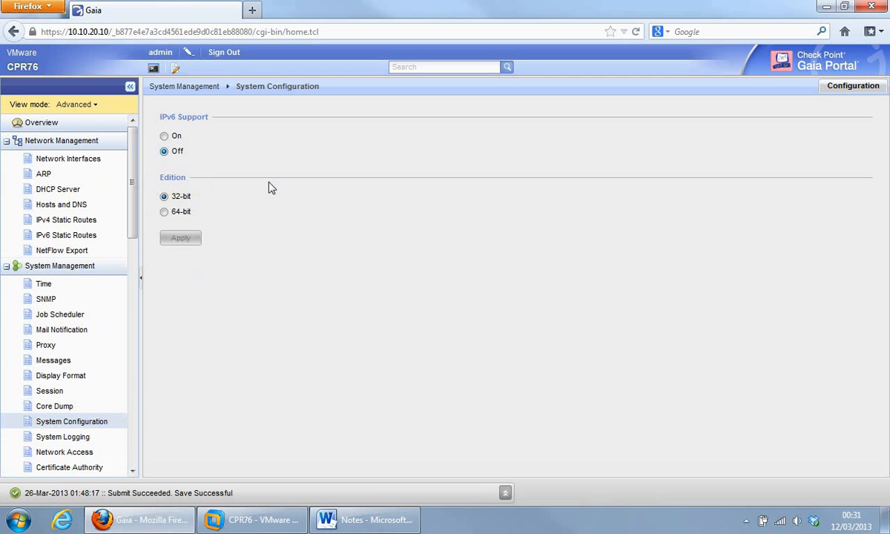
Step: Edit the scratchpad note to read 'to configure proxy', save it, then reopen and close it
click(175, 70)
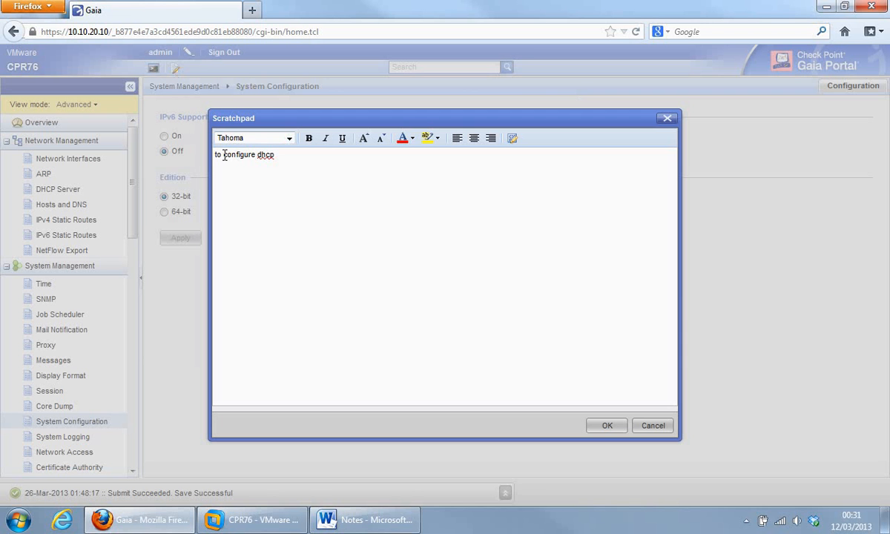
click(276, 155)
click(604, 425)
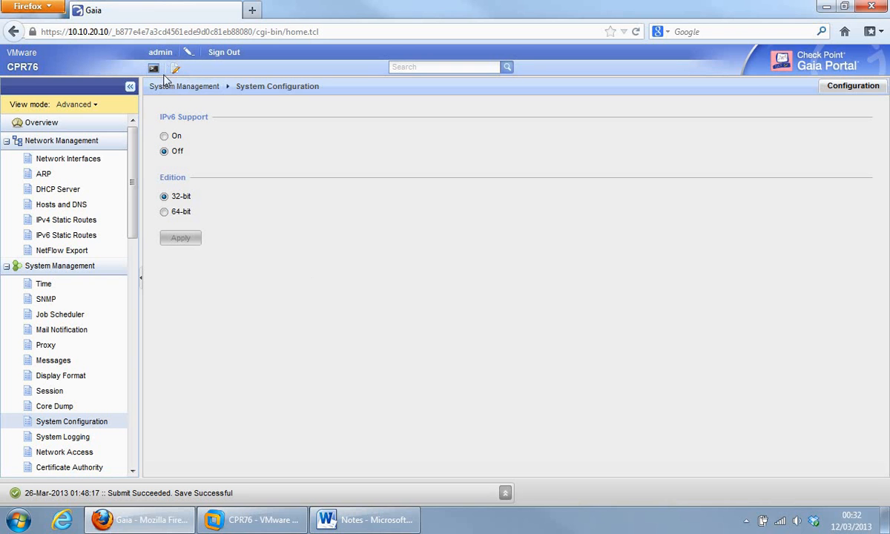
click(176, 70)
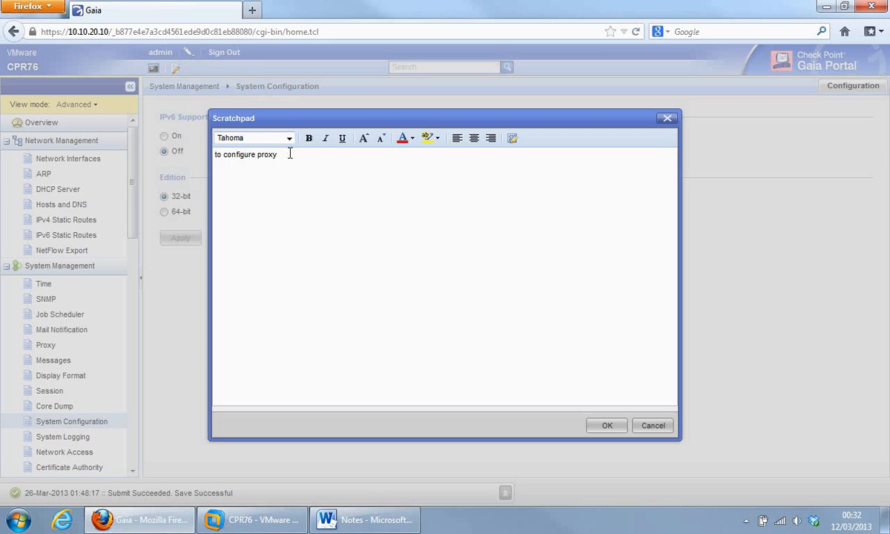
click(662, 427)
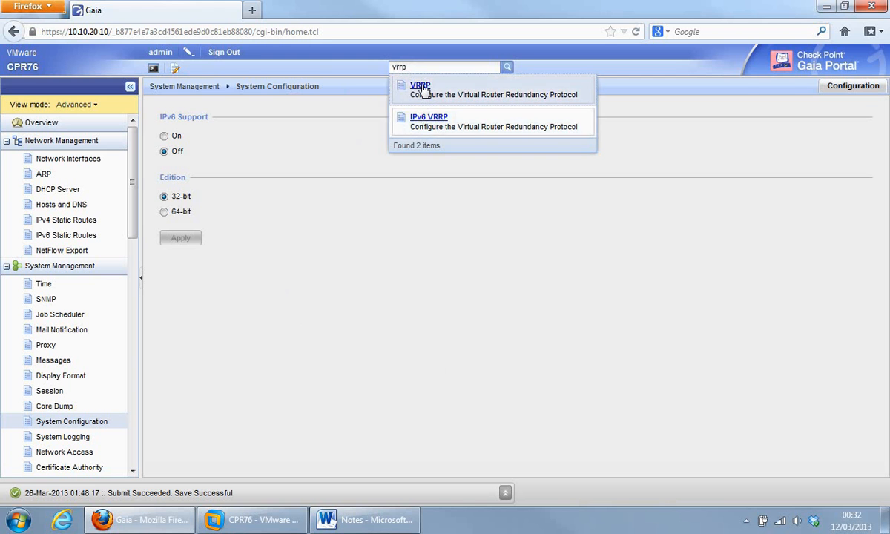
Step: Open the VRRP page from the 'vrrp' search results and scroll through the navigation tree
click(422, 86)
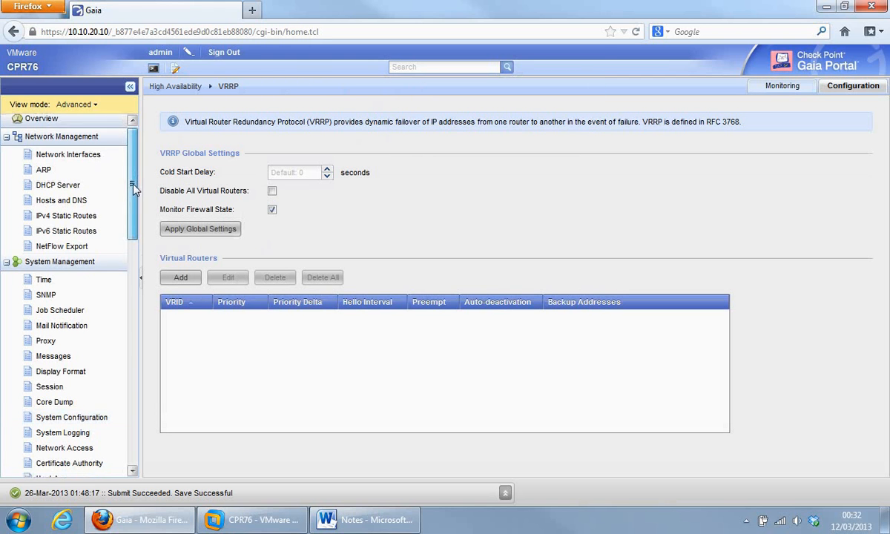
scroll(125, 172, down, 5)
scroll(137, 290, down, 10)
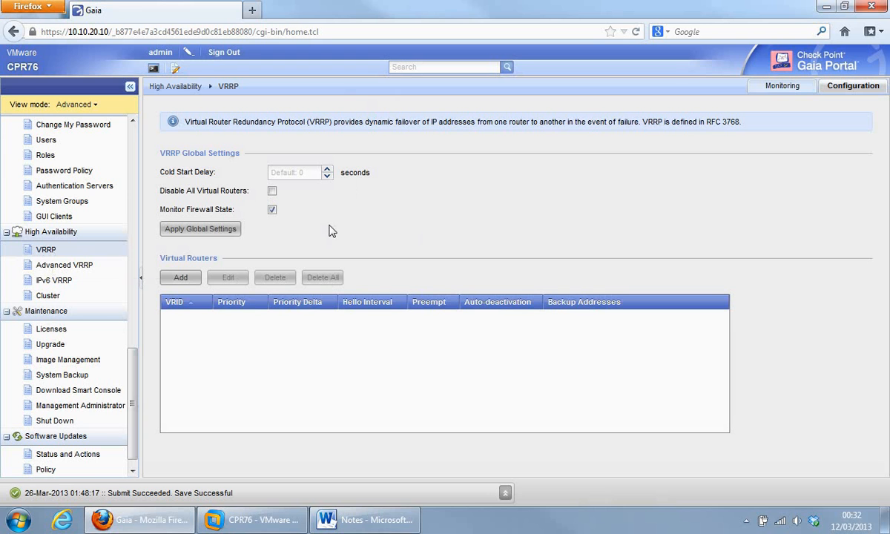
drag(133, 400, 130, 178)
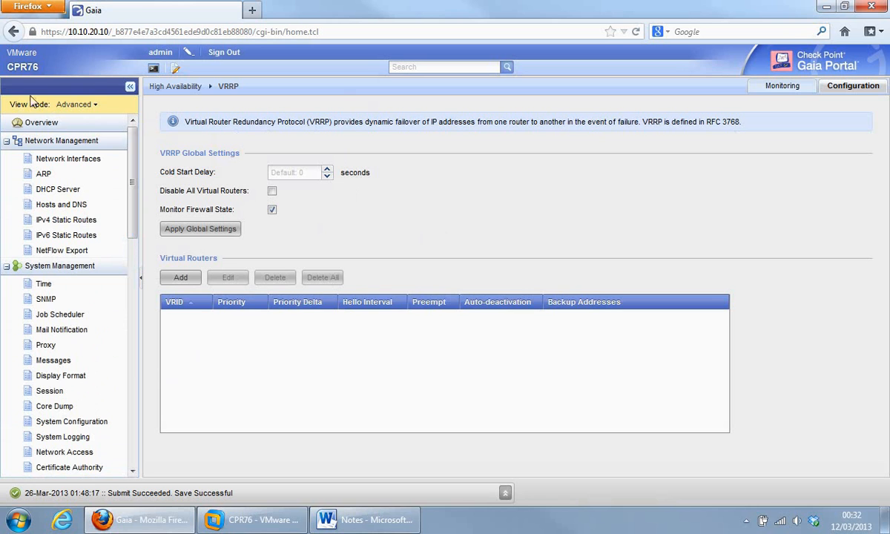
click(97, 107)
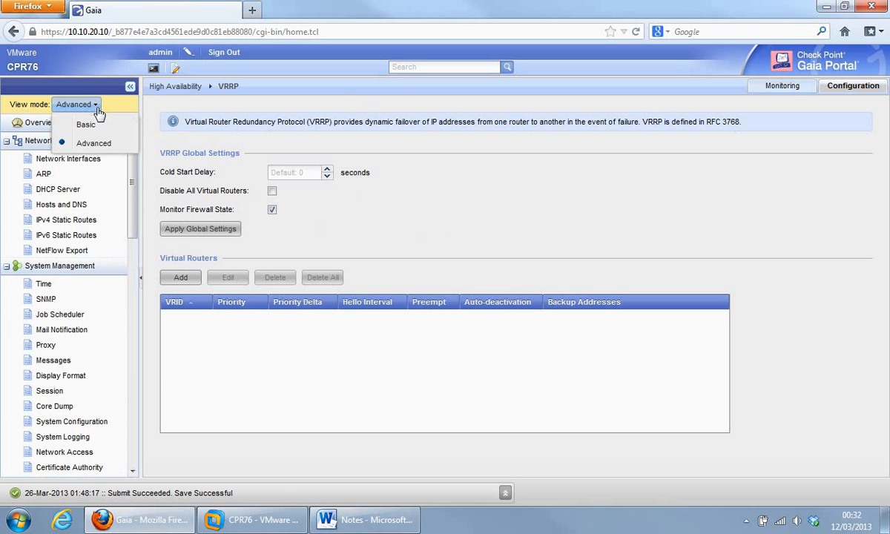
click(97, 148)
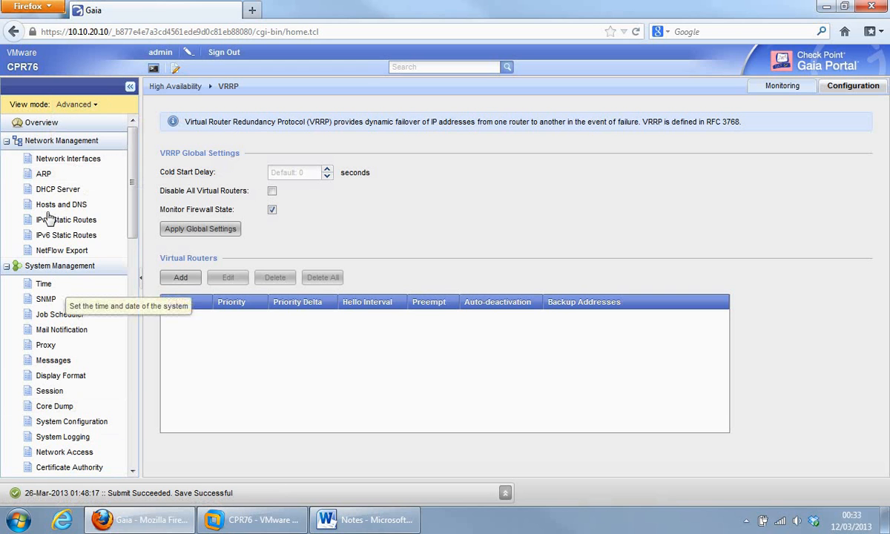